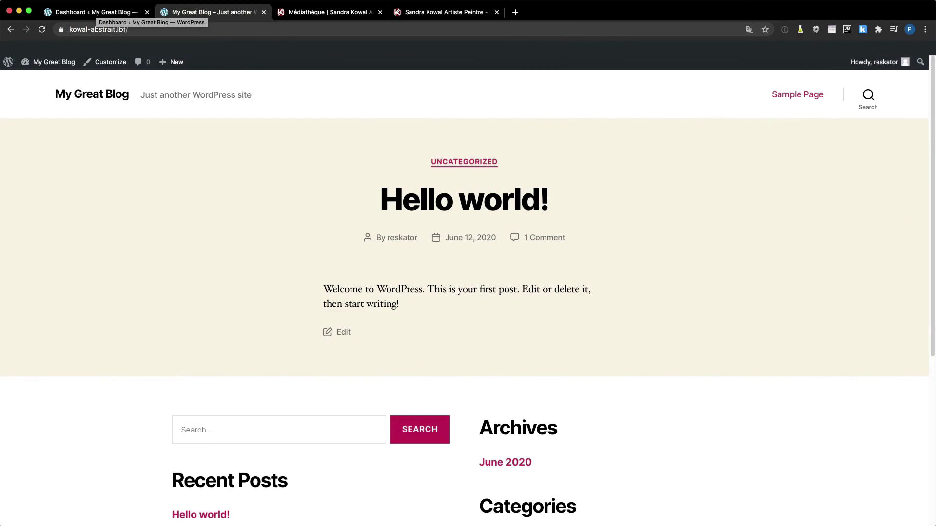
# Review the local My Great Blog admin: its theme, posts, media library, installed plugins and WP Synchro licensing
pyautogui.click(98, 12)
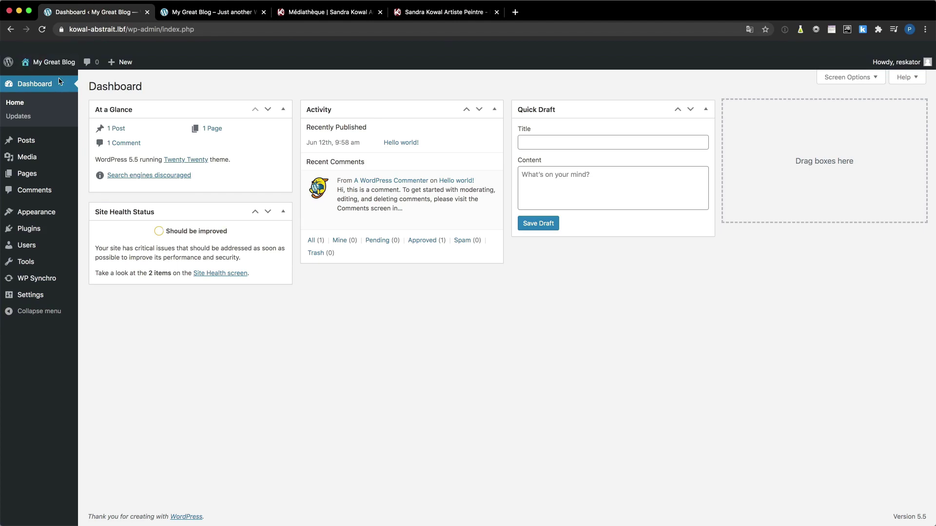
pyautogui.click(22, 211)
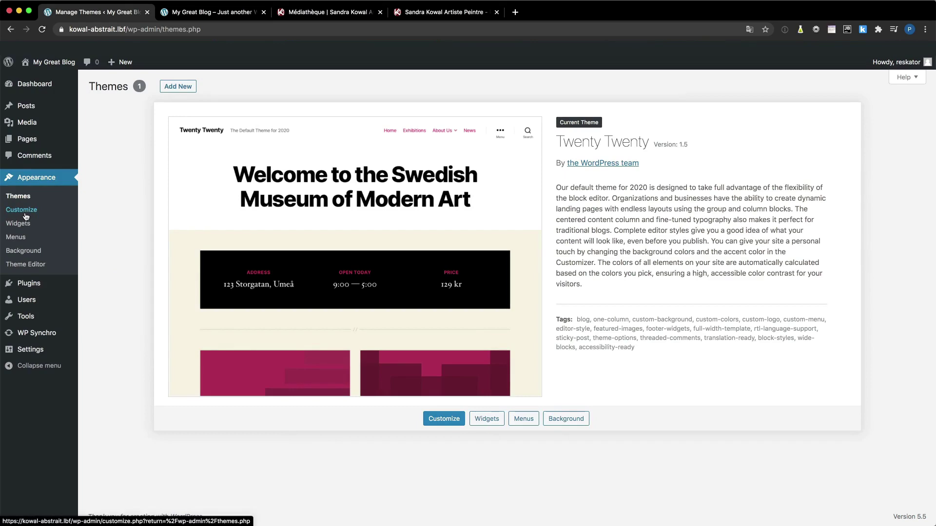
pyautogui.click(26, 108)
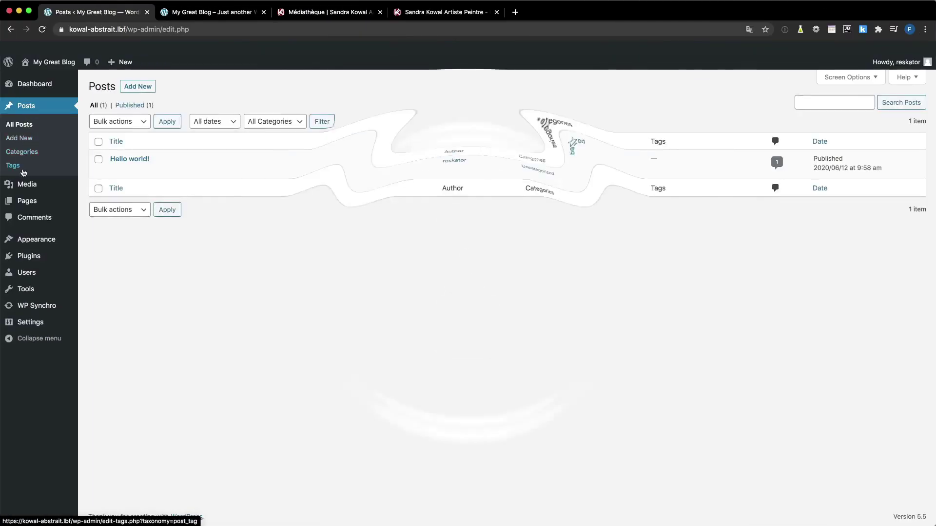
pyautogui.click(23, 201)
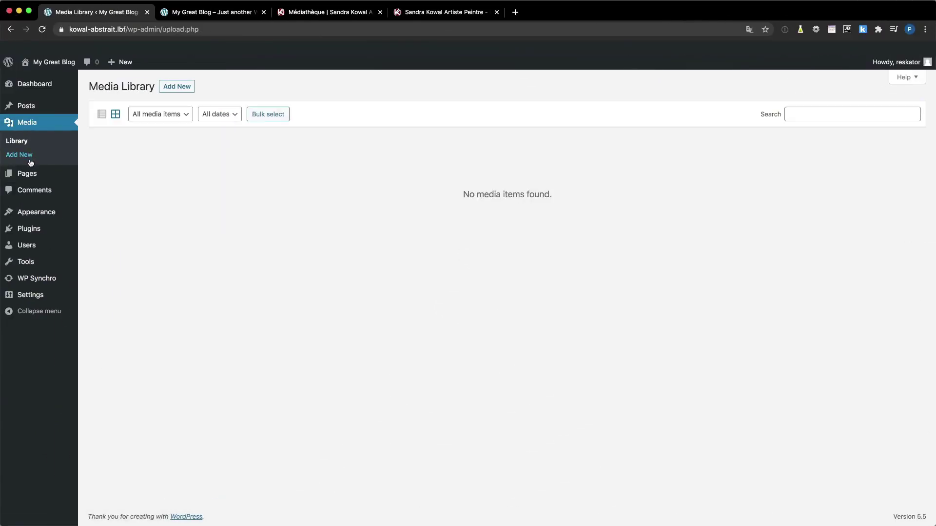
pyautogui.click(28, 229)
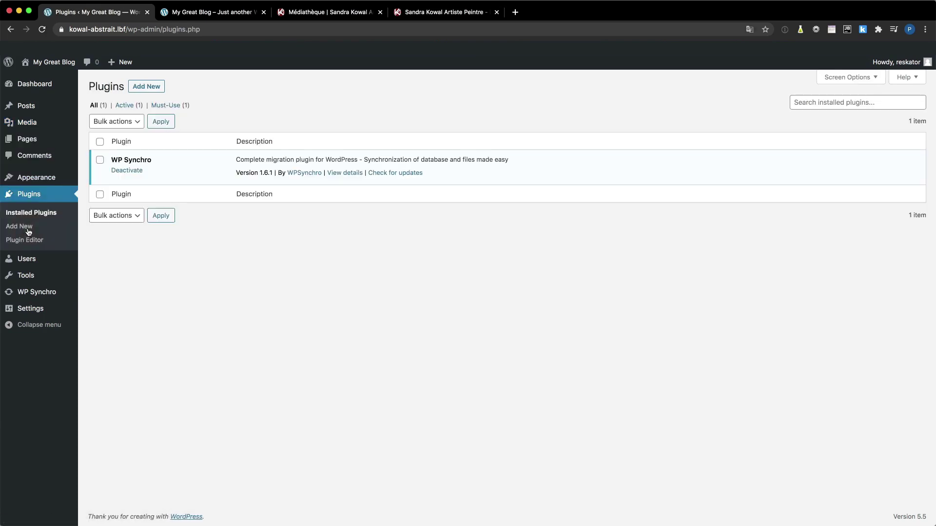
pyautogui.moveTo(26, 292)
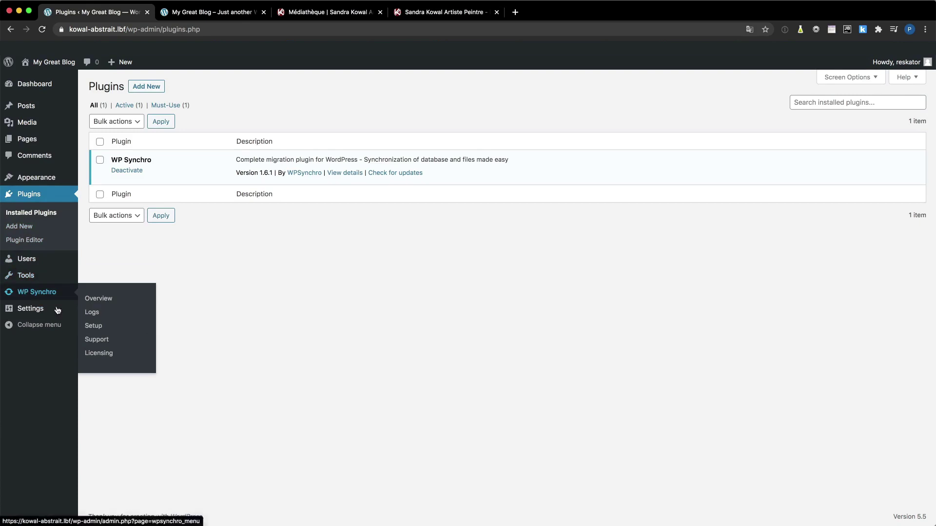
pyautogui.click(104, 353)
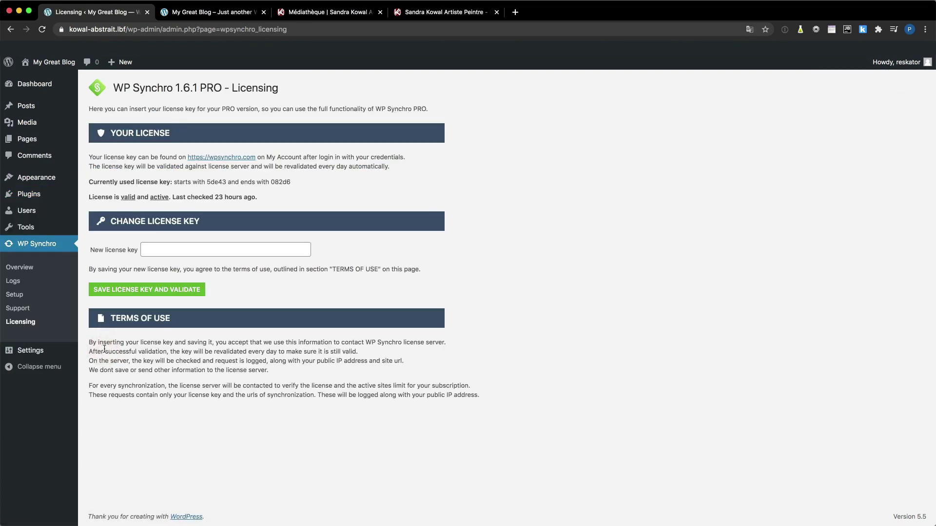
# Examine the live art shop's home page, its Boutique page, the A Mixtura product page and the account menu
pyautogui.click(424, 13)
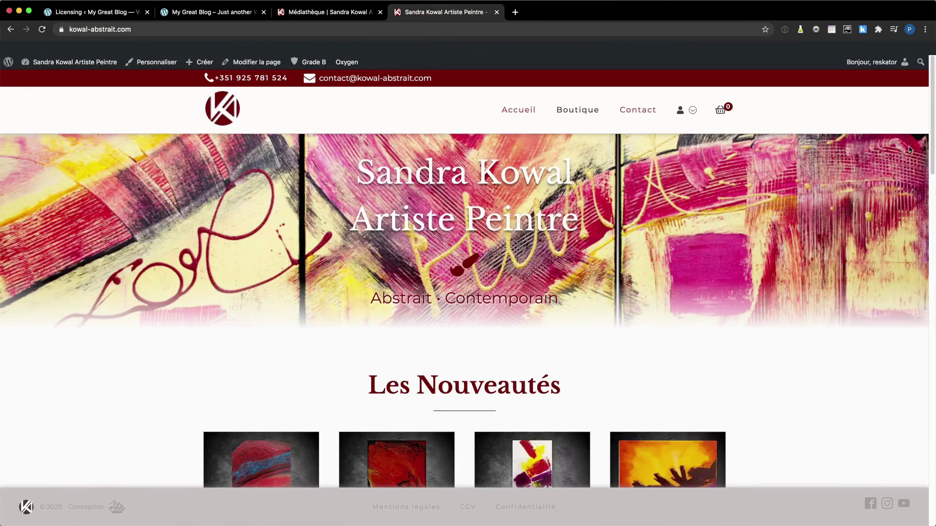
pyautogui.moveTo(933, 142); pyautogui.dragTo(917, 510)
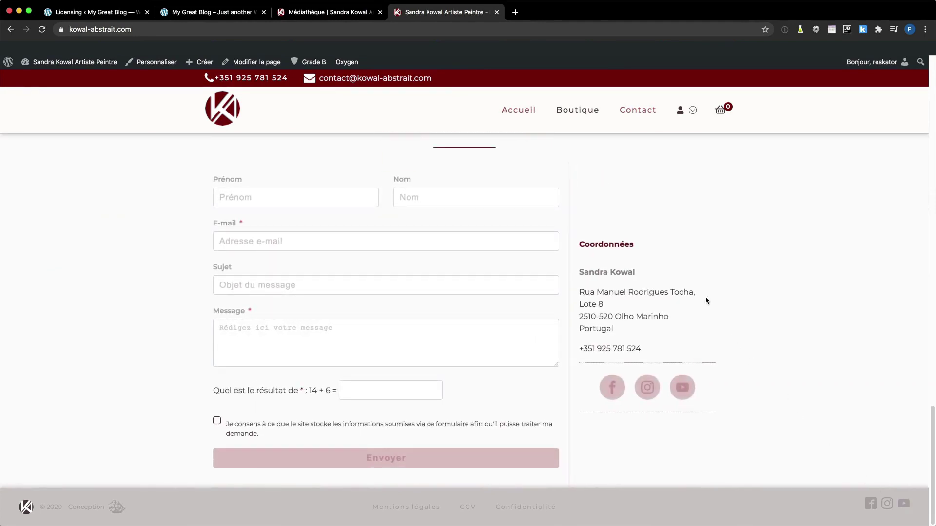
pyautogui.click(579, 112)
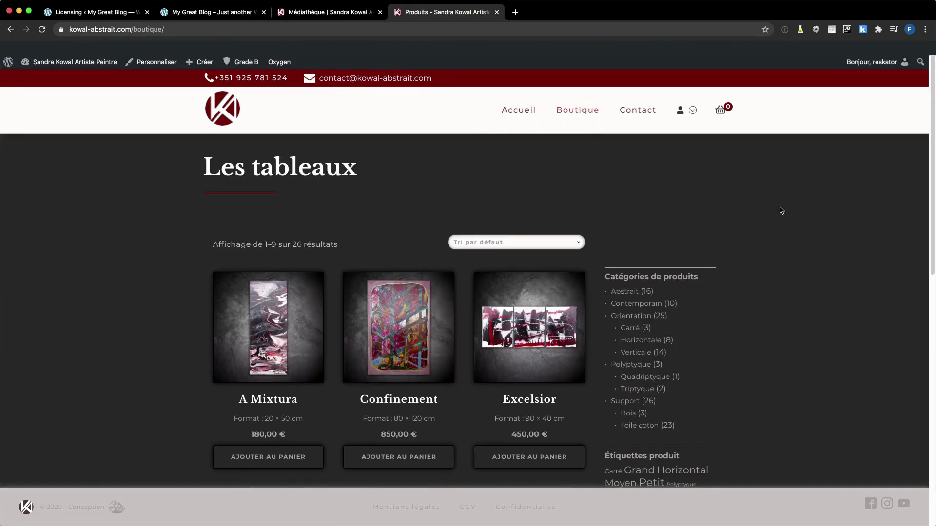
pyautogui.moveTo(931, 238); pyautogui.dragTo(910, 186)
pyautogui.click(247, 350)
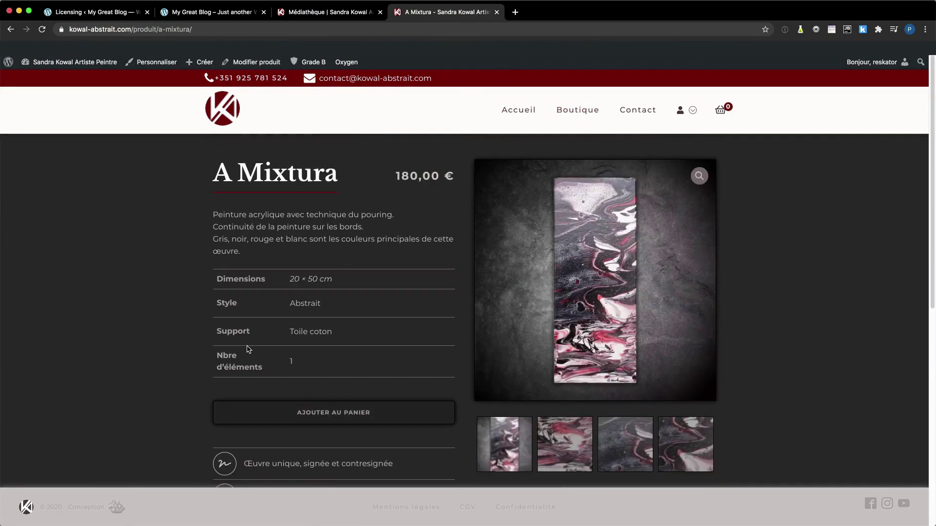
pyautogui.scroll(-8, 248, 349)
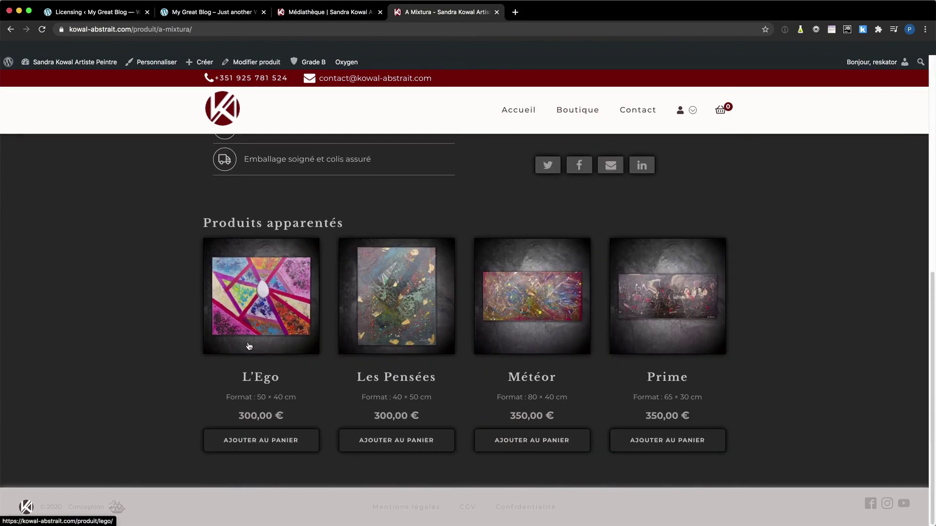
pyautogui.scroll(10, 249, 346)
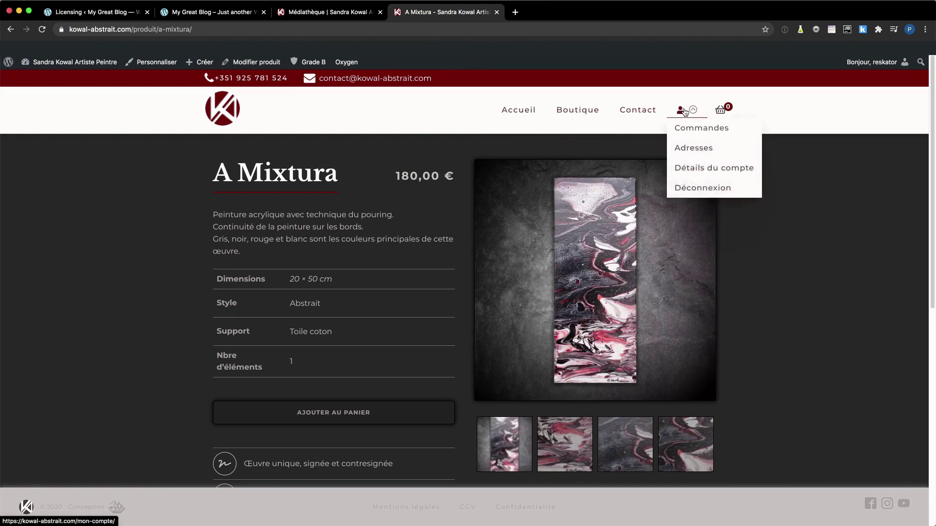
pyautogui.moveTo(731, 115)
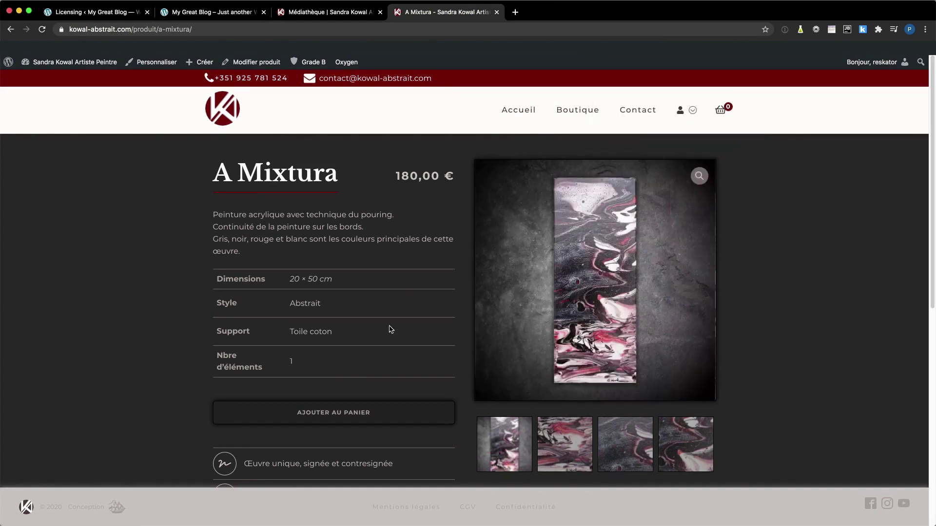
# Add the A Mixtura painting to the live shop's cart and view the full cart page
pyautogui.click(322, 412)
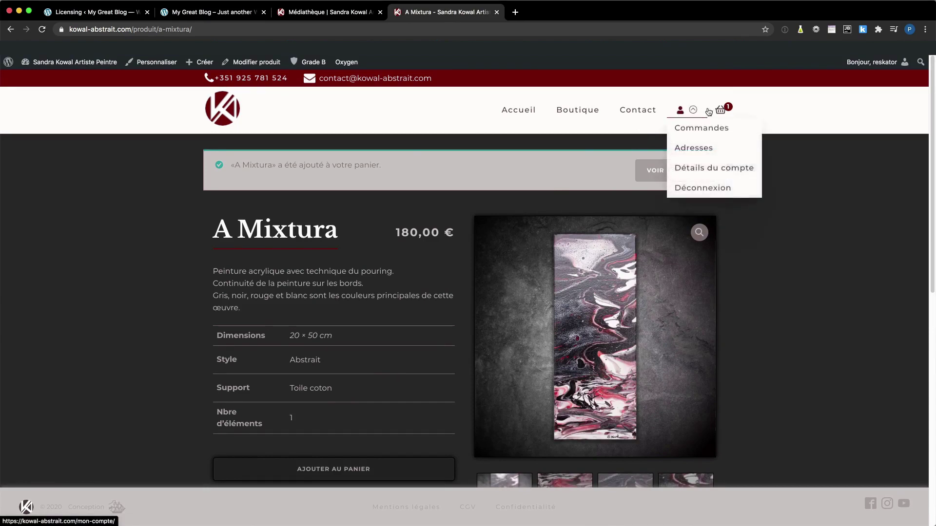
pyautogui.moveTo(726, 110)
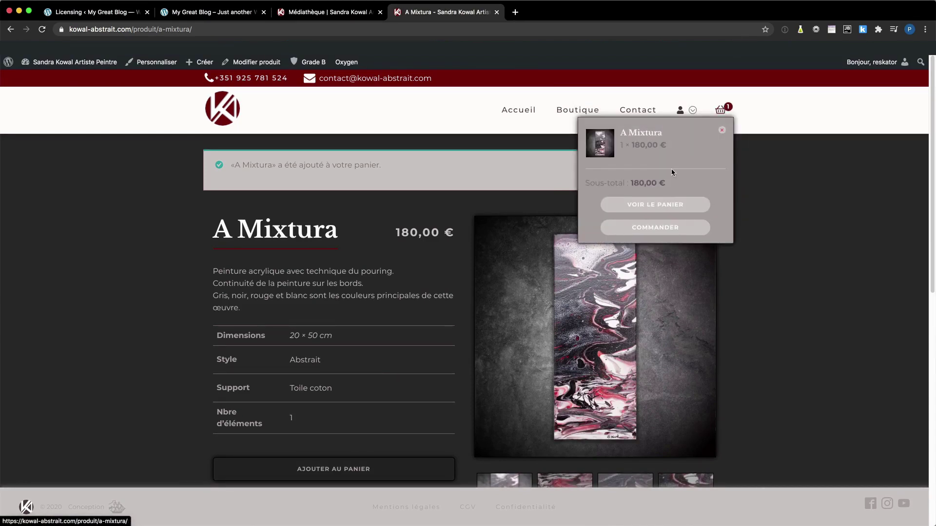
pyautogui.click(647, 206)
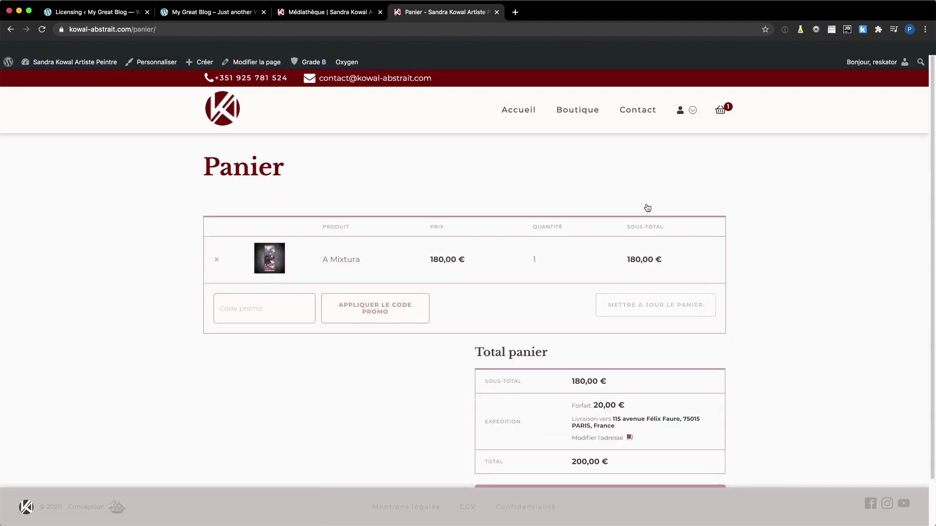
pyautogui.scroll(-2, 626, 237)
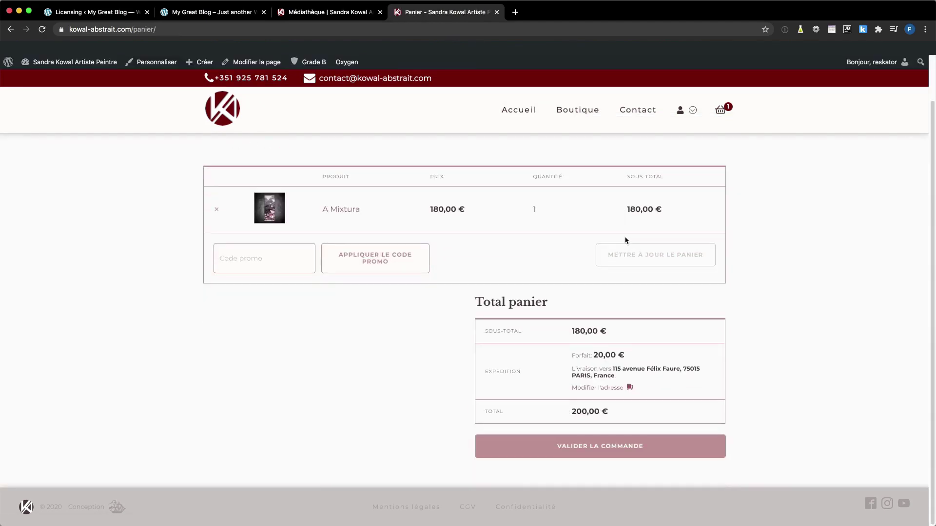
pyautogui.scroll(2, 626, 240)
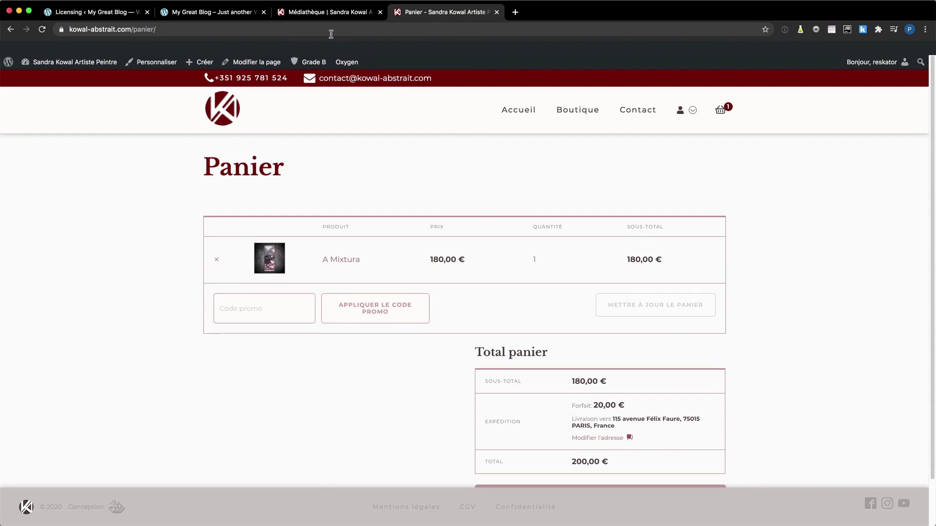
# Review the live site's admin: its media library, pages, installed extensions and WP Synchro licensing
pyautogui.click(310, 14)
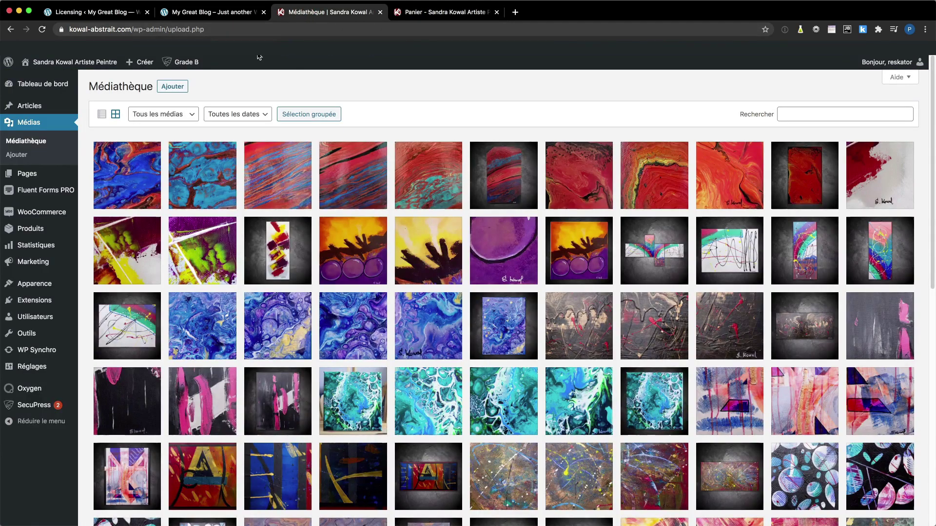
pyautogui.scroll(-3, 209, 225)
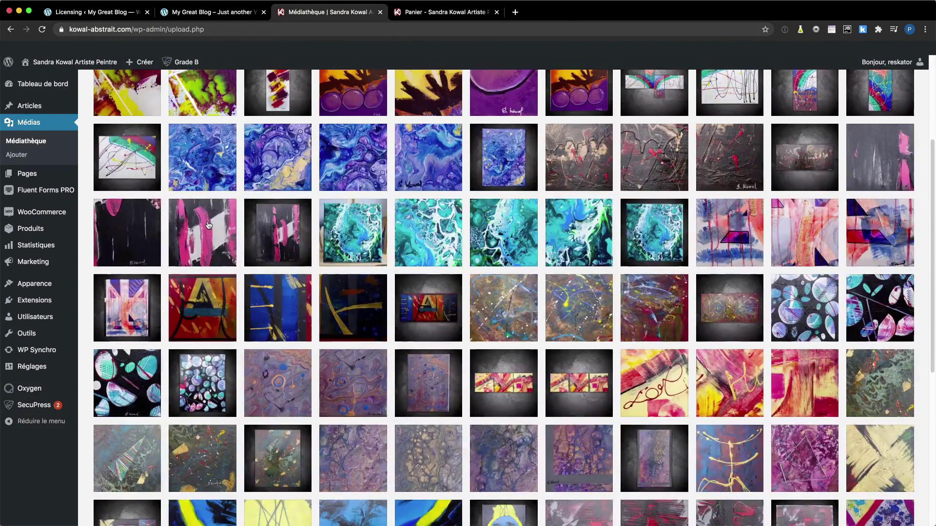
pyautogui.scroll(3, 93, 163)
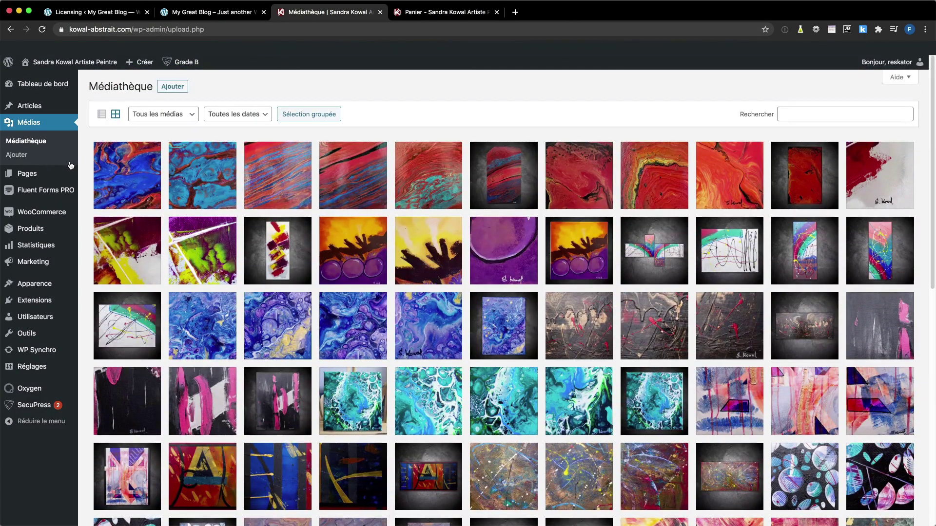
pyautogui.click(39, 176)
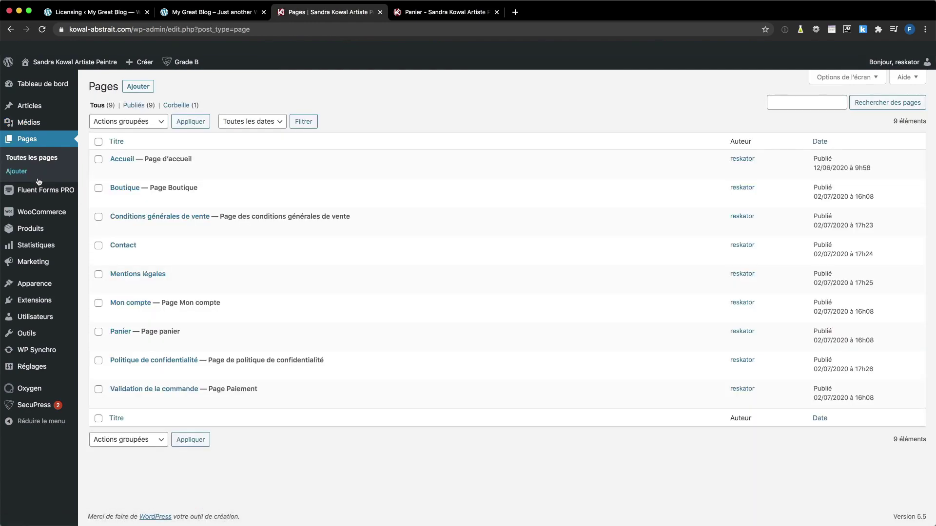
pyautogui.click(30, 303)
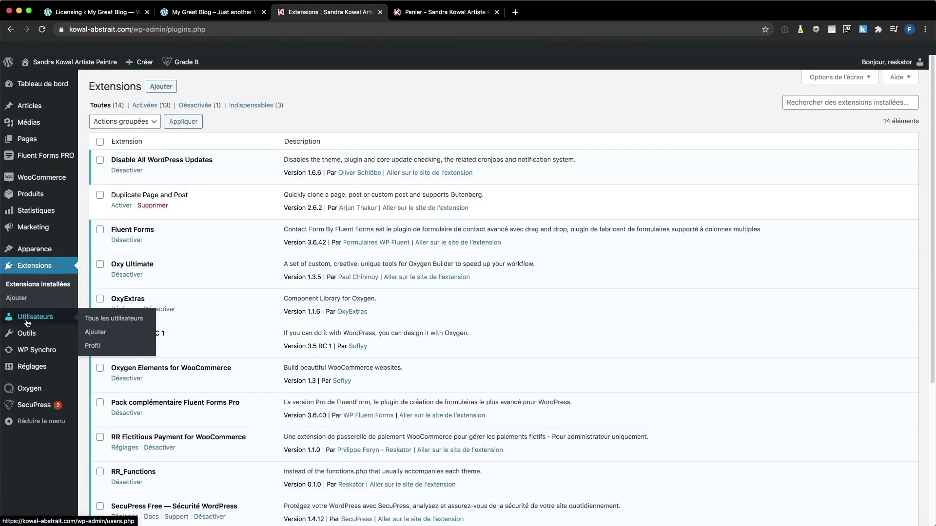
pyautogui.moveTo(44, 351)
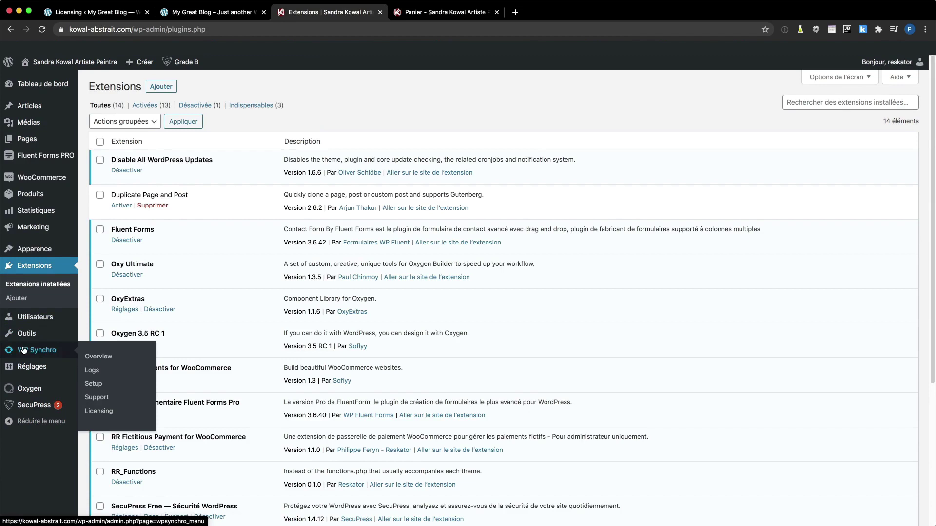
pyautogui.click(98, 412)
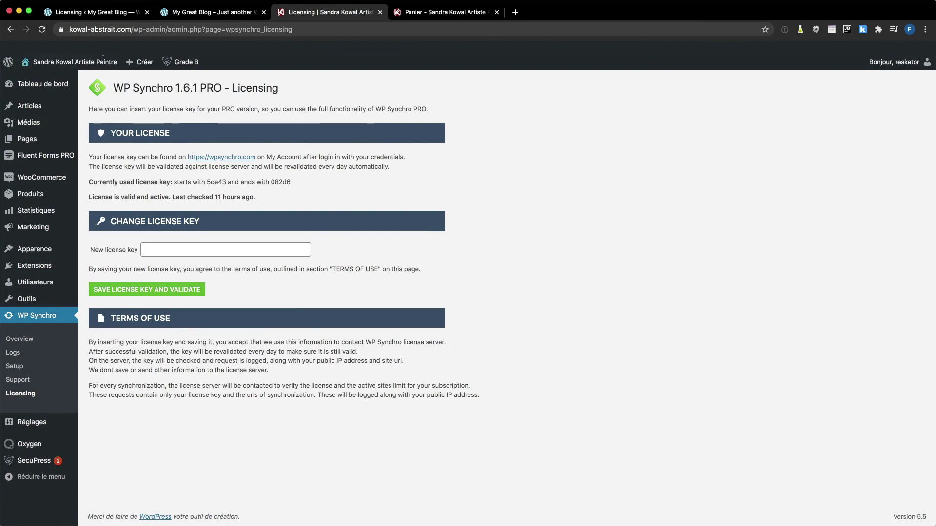
# Return to the local site's admin and read through the WP Synchro support page, including health check and debug information
pyautogui.click(96, 13)
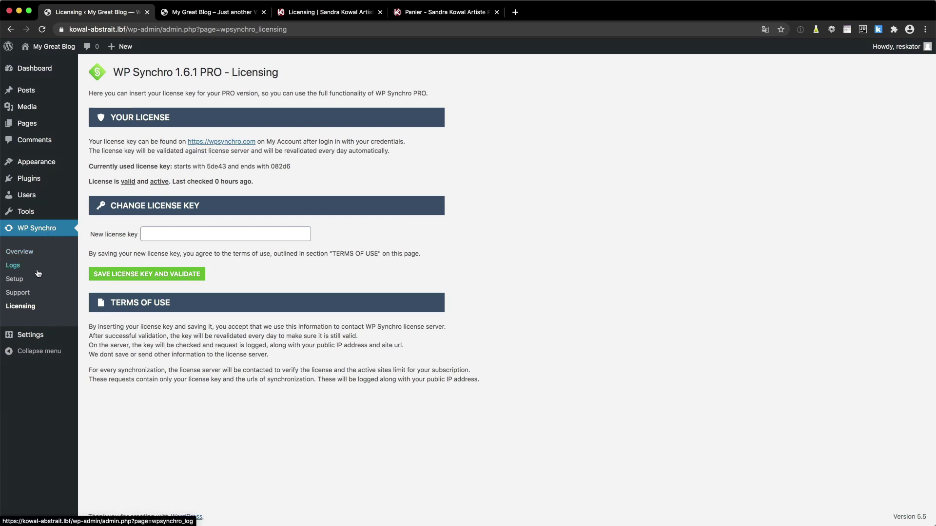
pyautogui.click(27, 295)
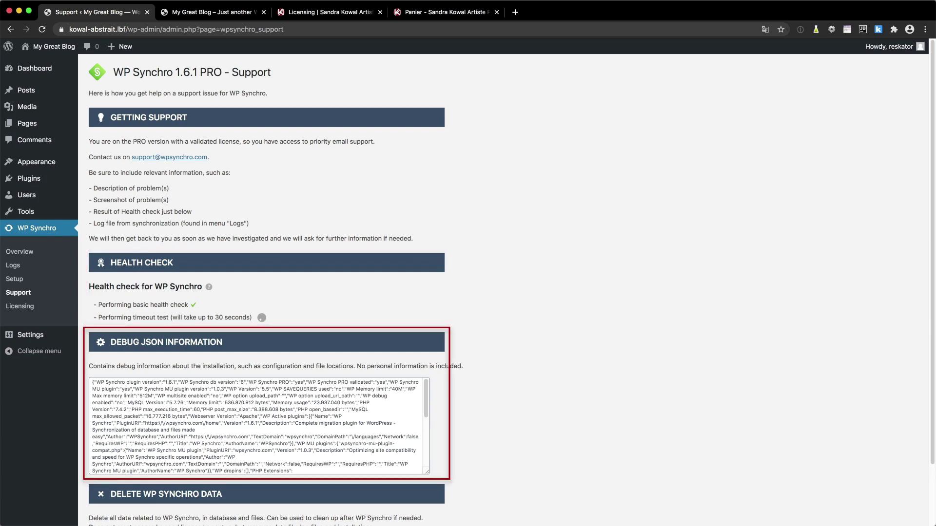
pyautogui.scroll(-3, 92, 305)
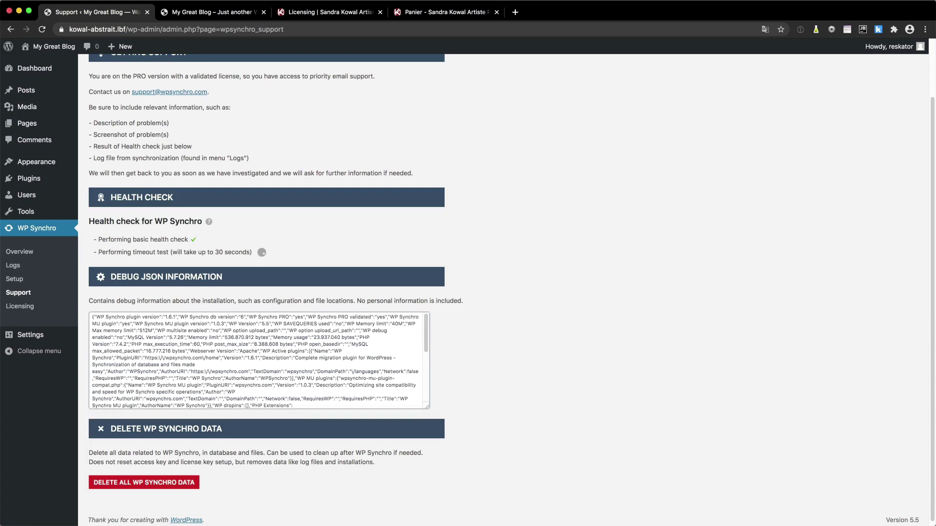
# Allow push in the local site's WP Synchro setup so this site can be overwritten, and save the settings
pyautogui.click(23, 284)
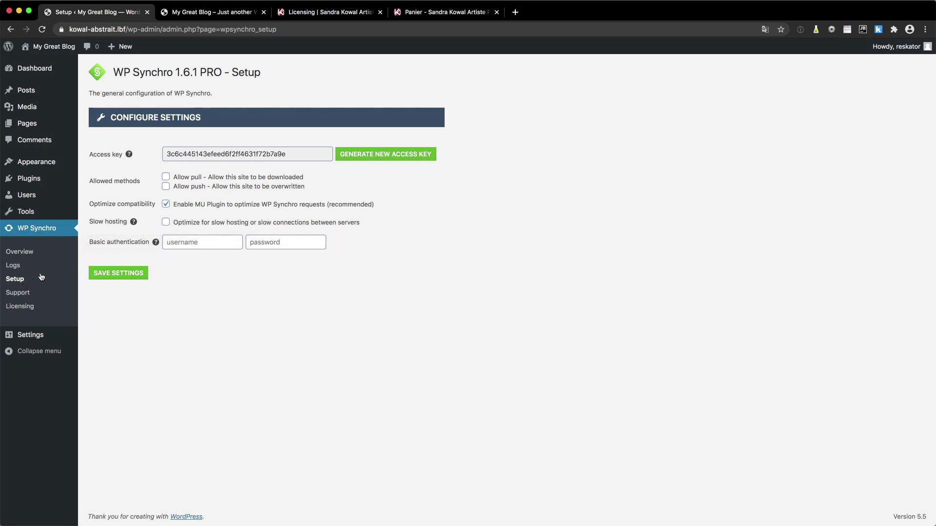
pyautogui.click(166, 188)
pyautogui.click(127, 275)
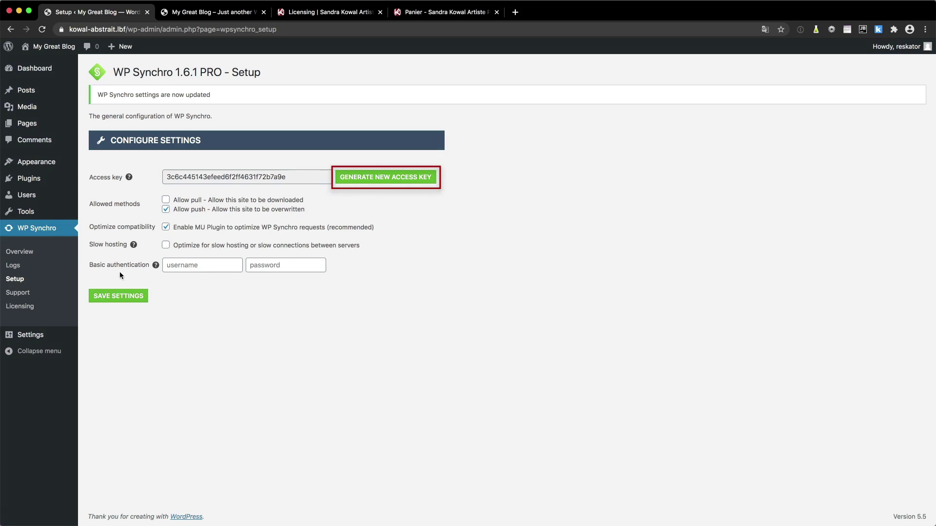
# Add a WP Synchro installation named "From .com to .lbf" that pulls from the remote server to this installation
pyautogui.click(22, 268)
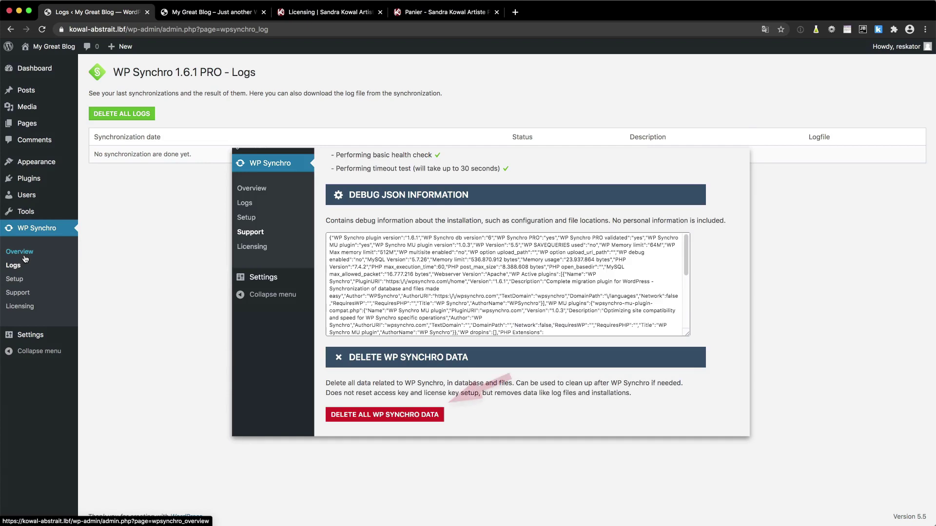
pyautogui.click(25, 257)
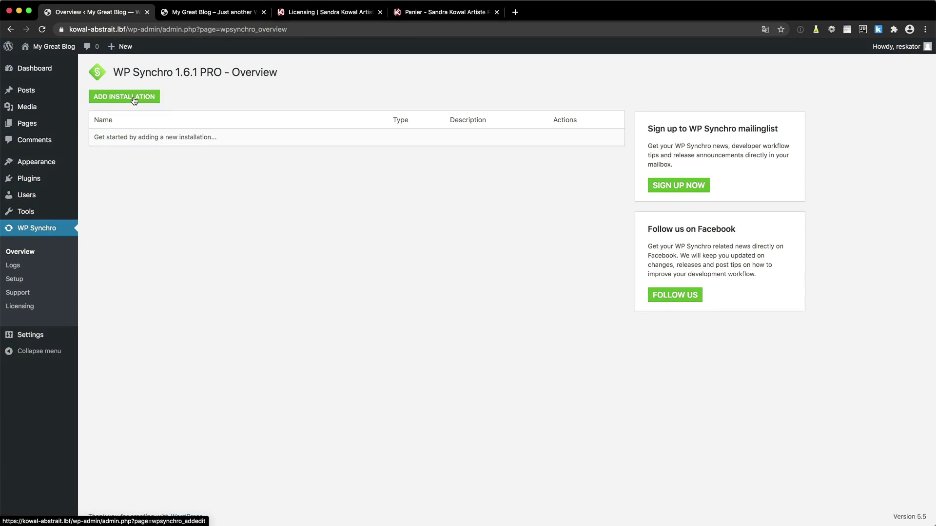
pyautogui.click(134, 97)
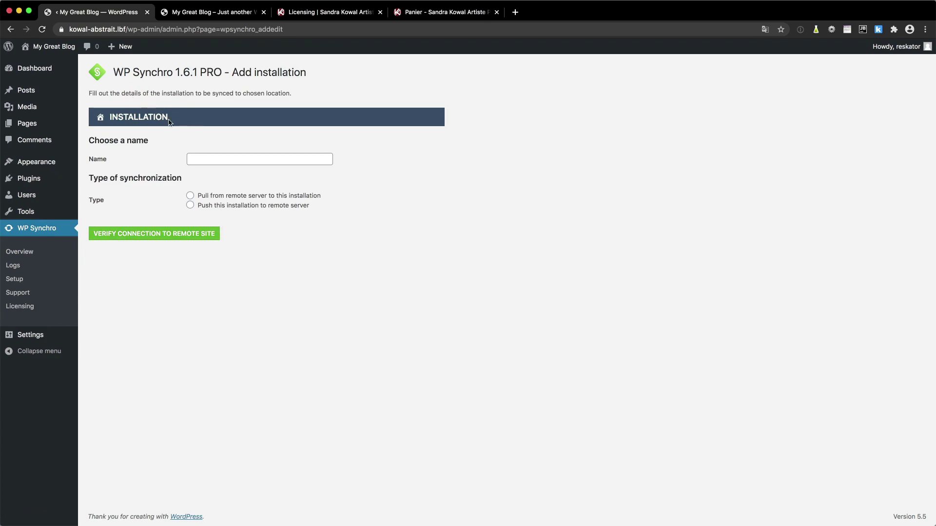
pyautogui.click(206, 159)
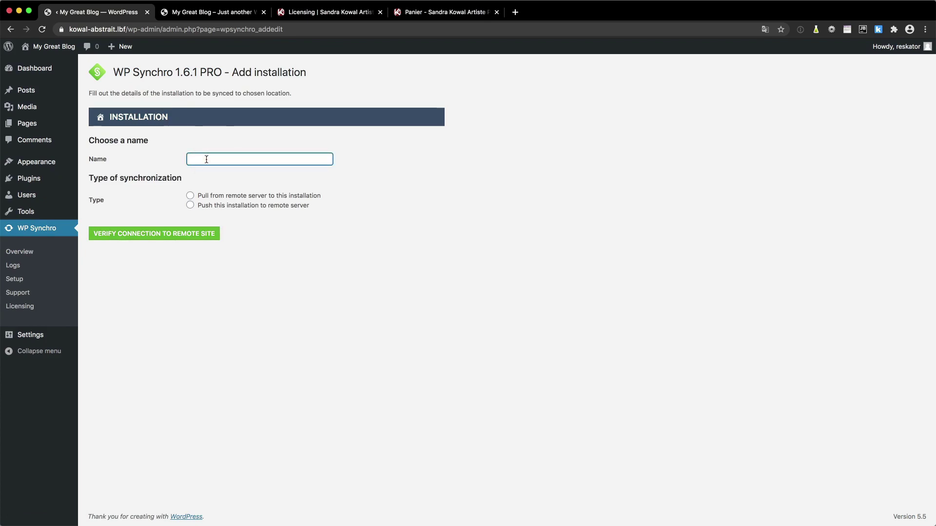
pyautogui.write('From .com to')
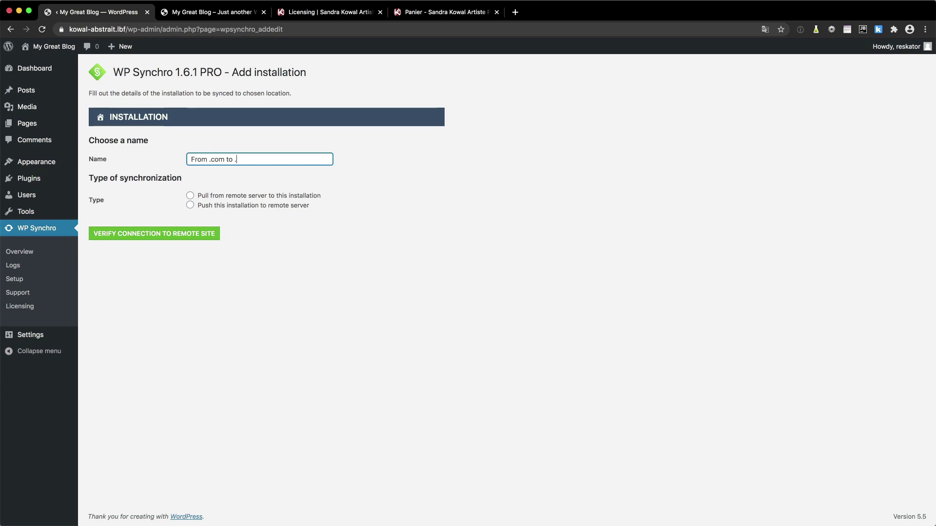
pyautogui.write(' .lbf')
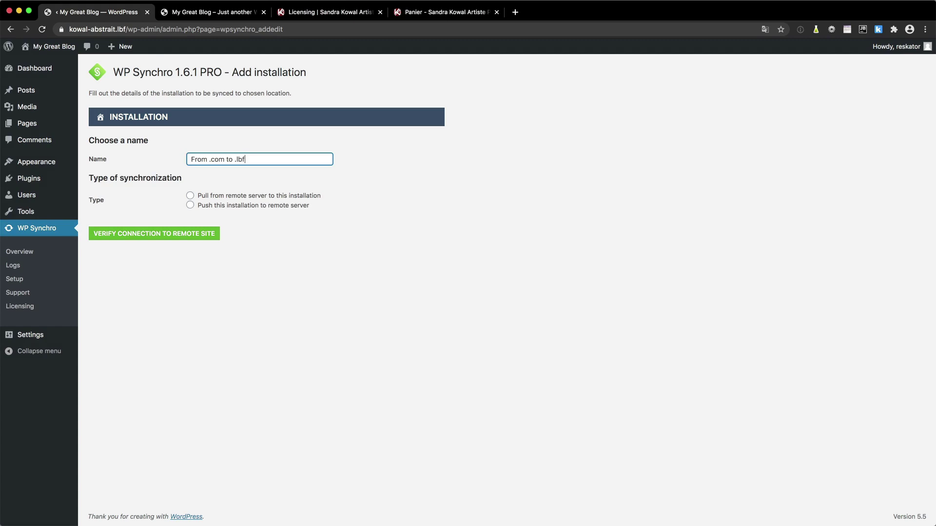
pyautogui.click(192, 198)
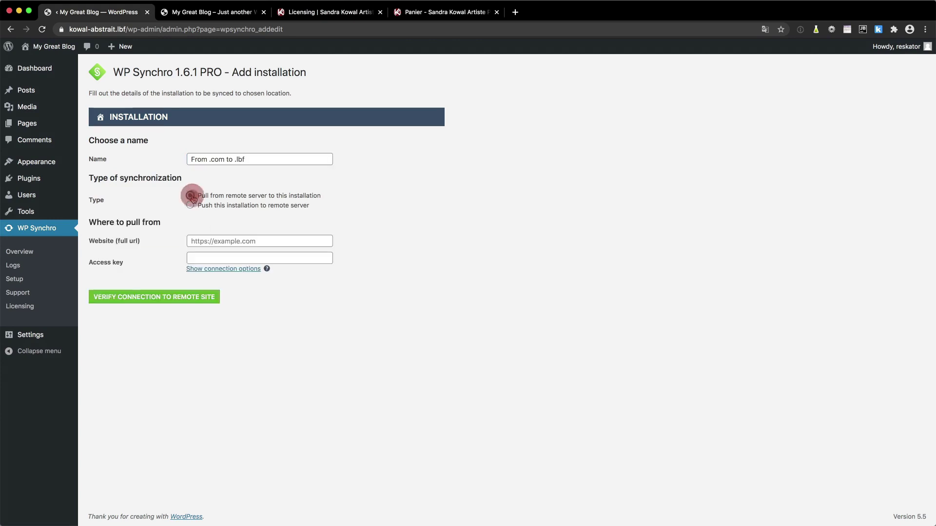
pyautogui.click(200, 239)
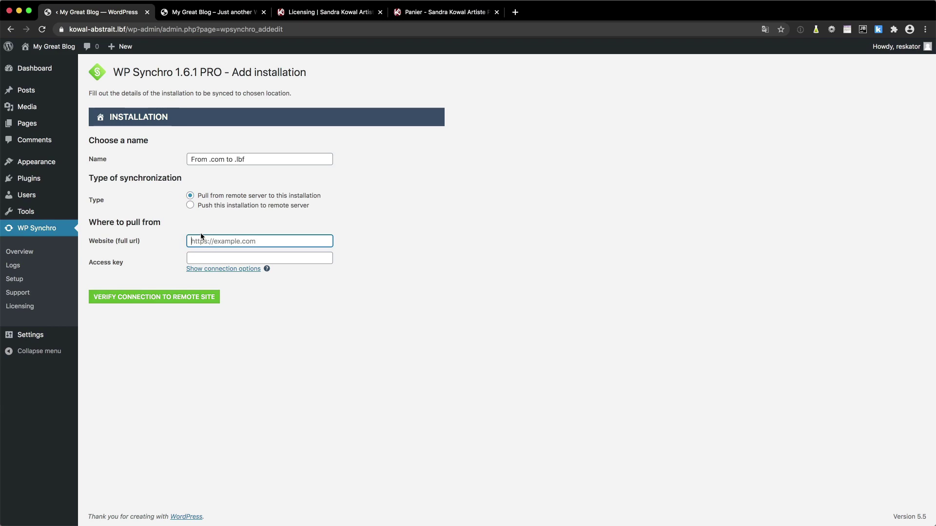
pyautogui.write('https')
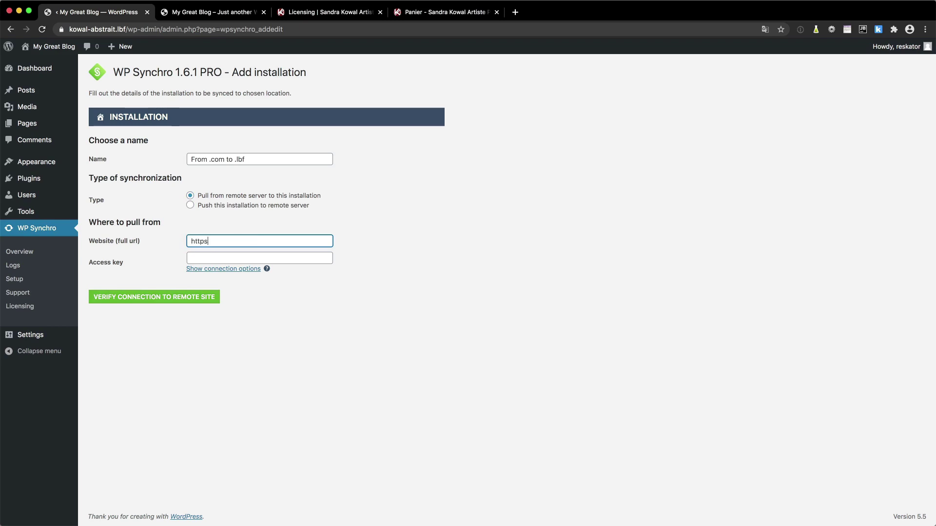
pyautogui.write('://ko')
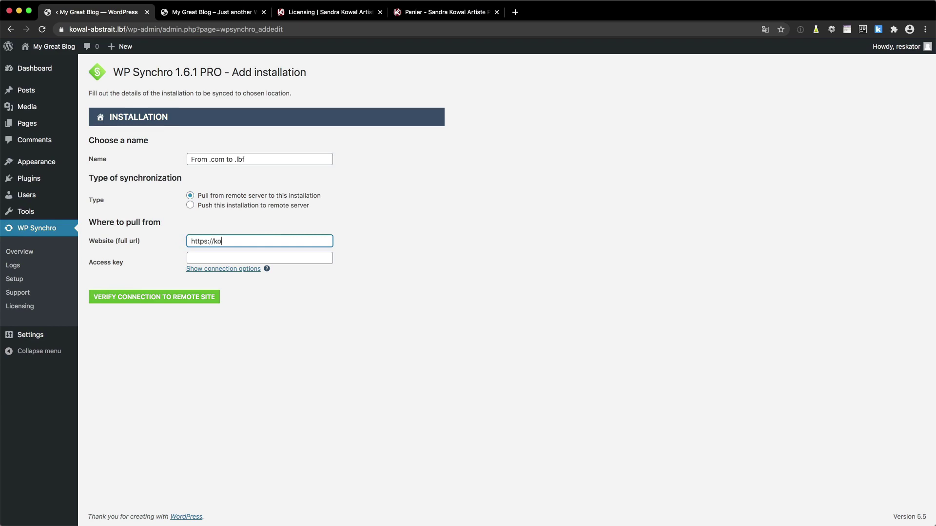
pyautogui.write('wal-abstrait.')
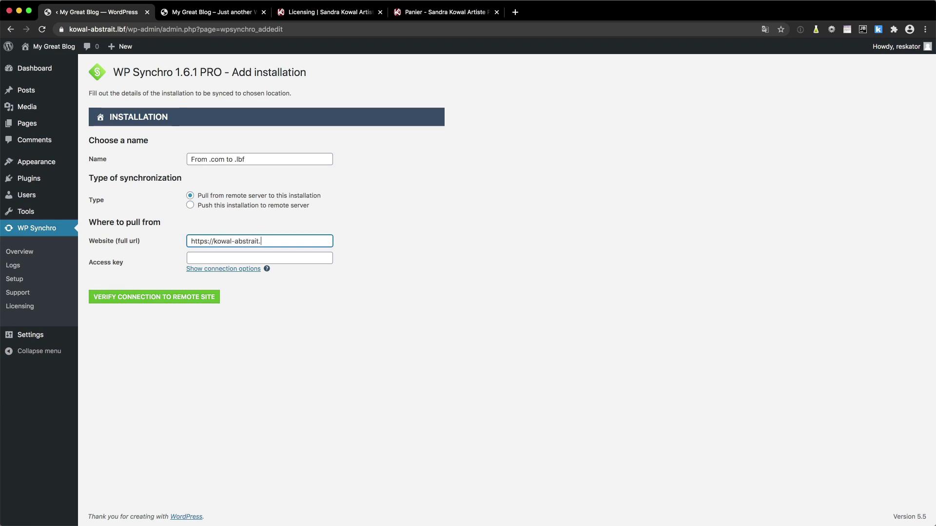
pyautogui.write('com')
# Copy the access key from the live site's WP Synchro setup and paste it into the new installation's access key field
pyautogui.click(192, 258)
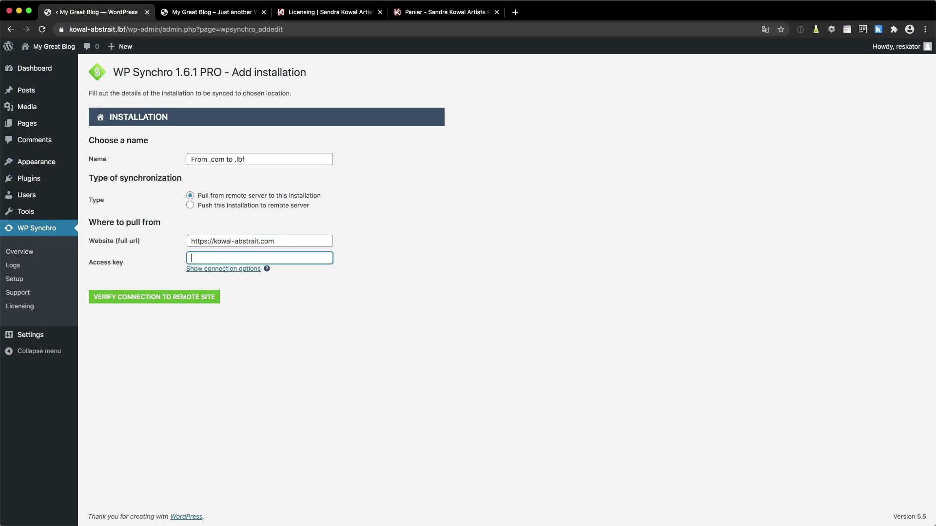
pyautogui.click(359, 13)
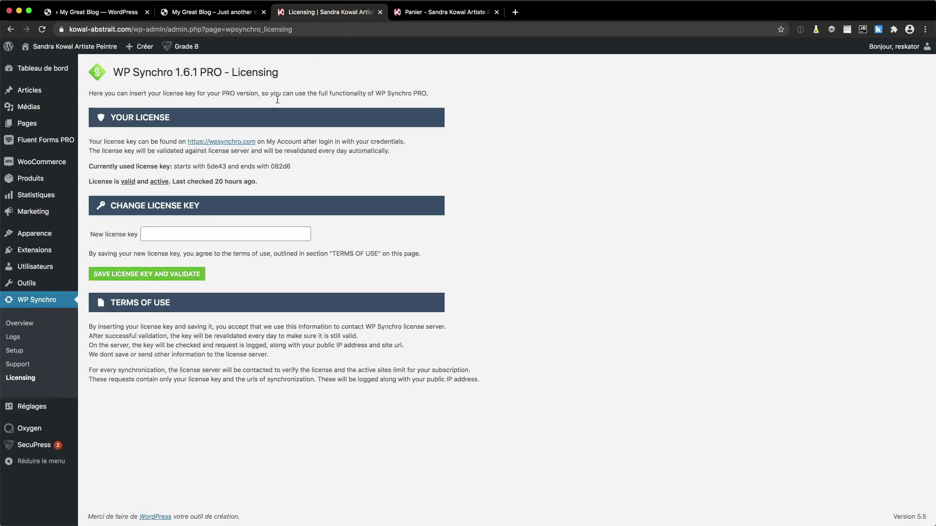
pyautogui.click(13, 353)
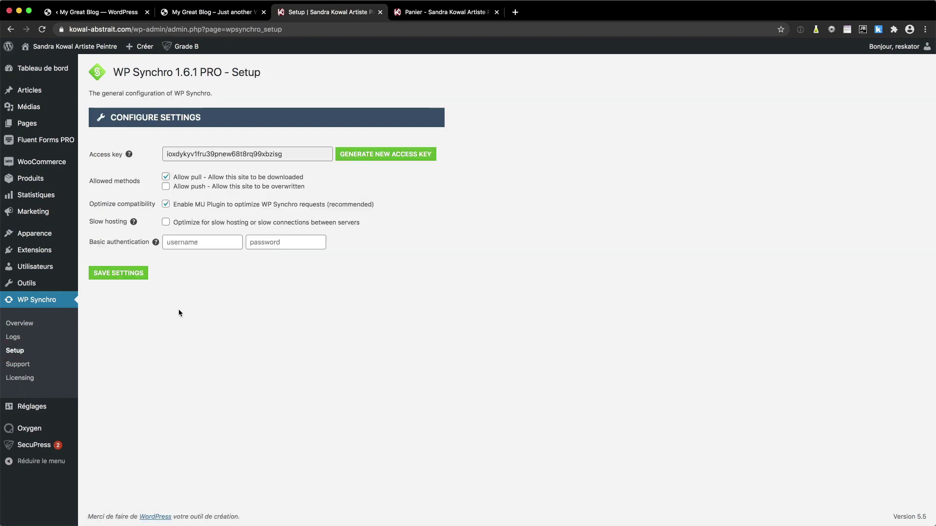
pyautogui.moveTo(291, 154); pyautogui.dragTo(170, 150)
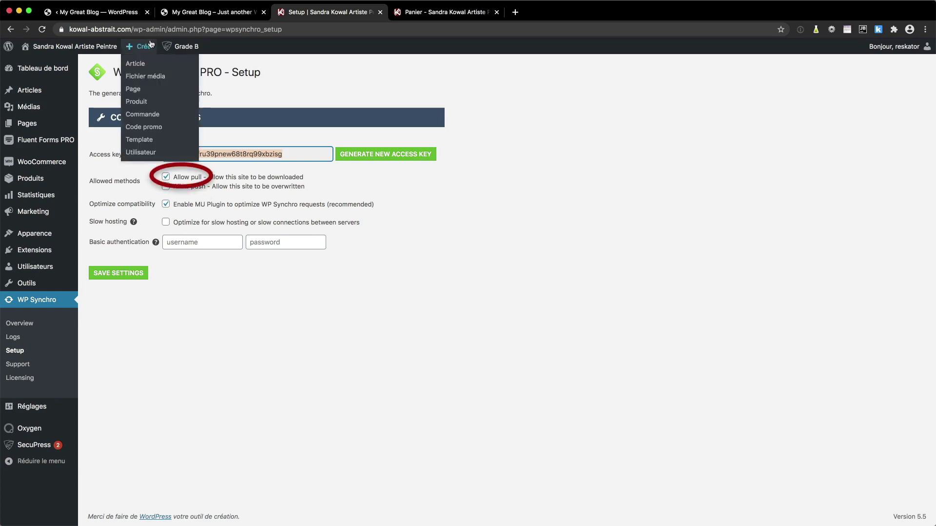
pyautogui.click(126, 13)
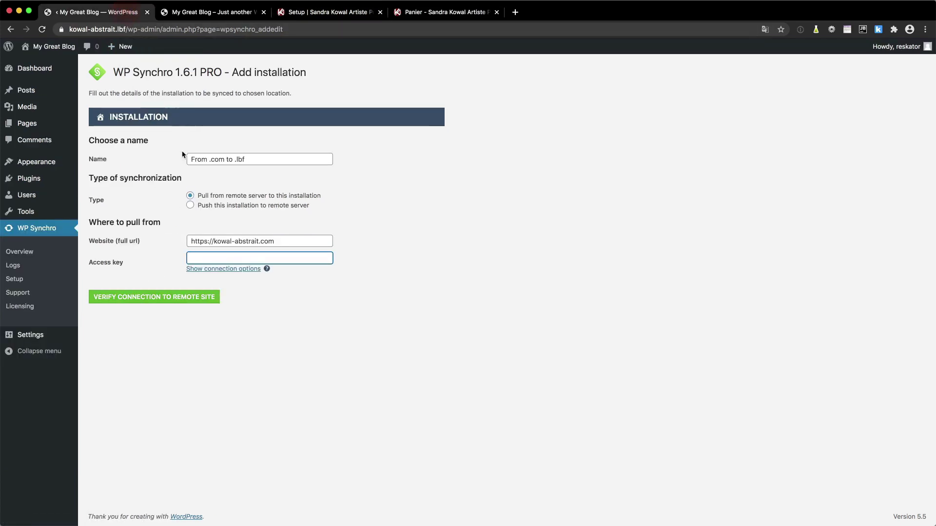
pyautogui.click(196, 256)
pyautogui.press('super+v')
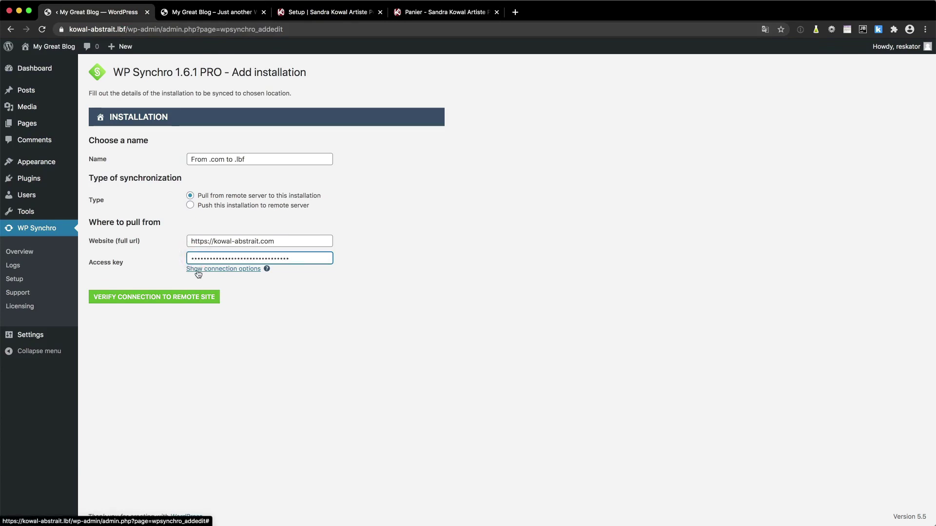
# Turn off SSL certificate verification in the connection options and verify the connection to the remote site
pyautogui.click(198, 270)
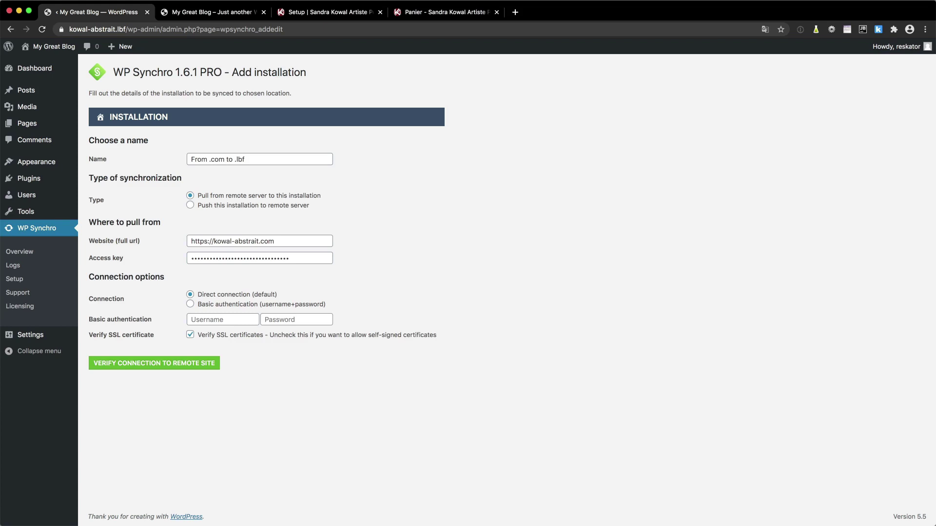
pyautogui.click(191, 336)
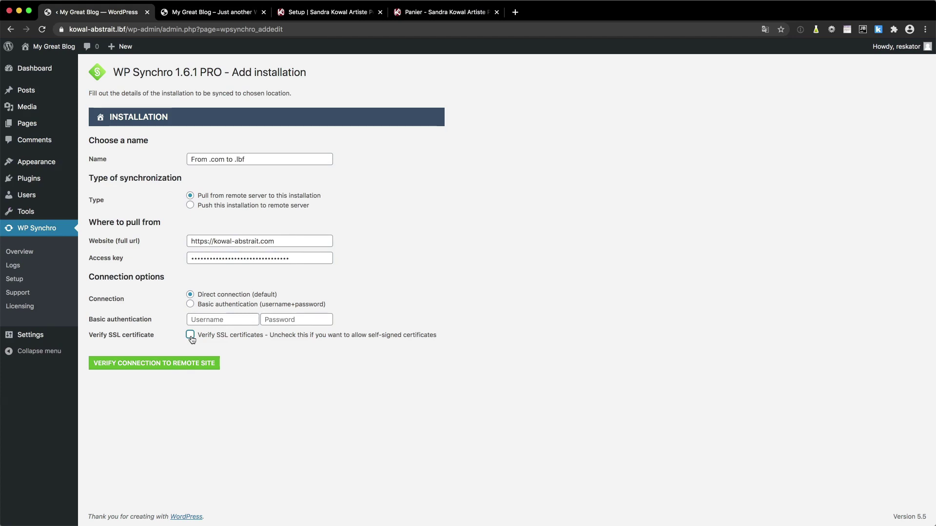
pyautogui.click(171, 364)
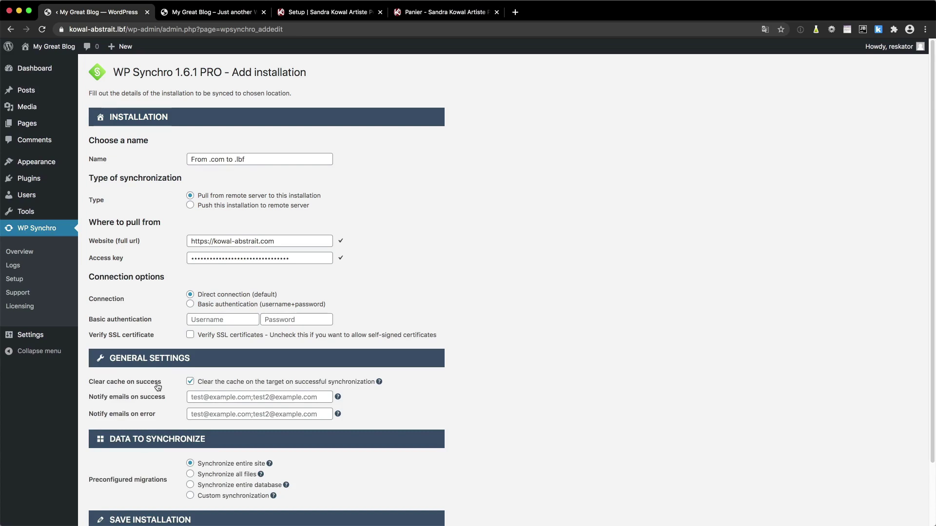
# Save the "From .com to .lbf" installation, keeping entire-site synchronization, and run it from the overview
pyautogui.scroll(-1, 156, 385)
pyautogui.scroll(-3, 156, 387)
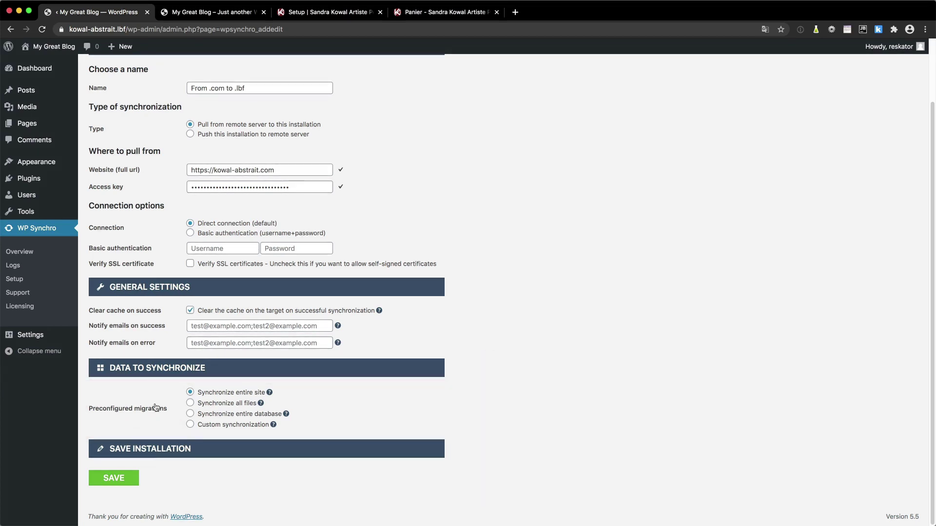
pyautogui.click(126, 485)
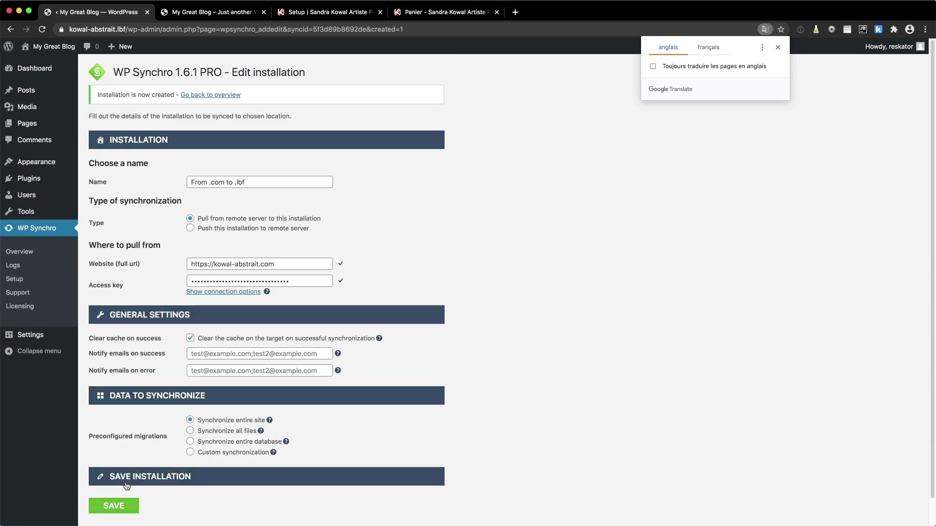
pyautogui.click(213, 95)
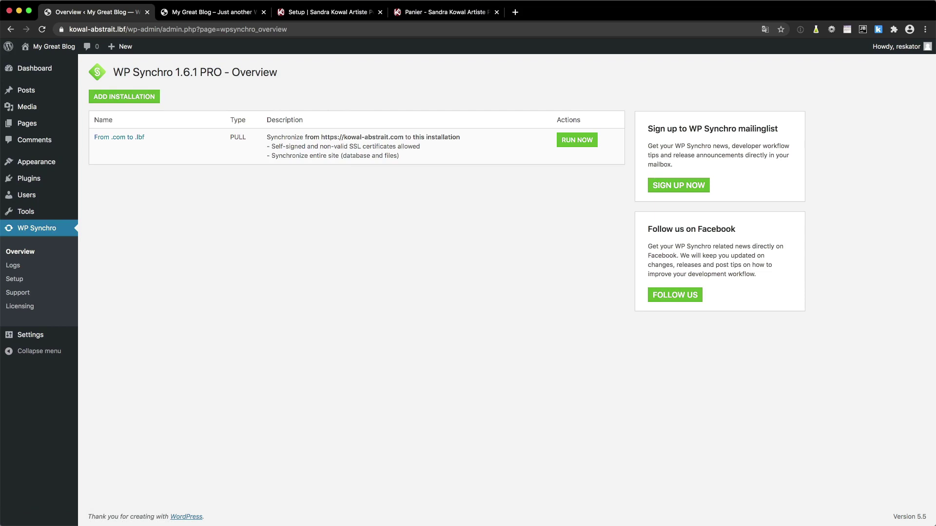
pyautogui.click(577, 140)
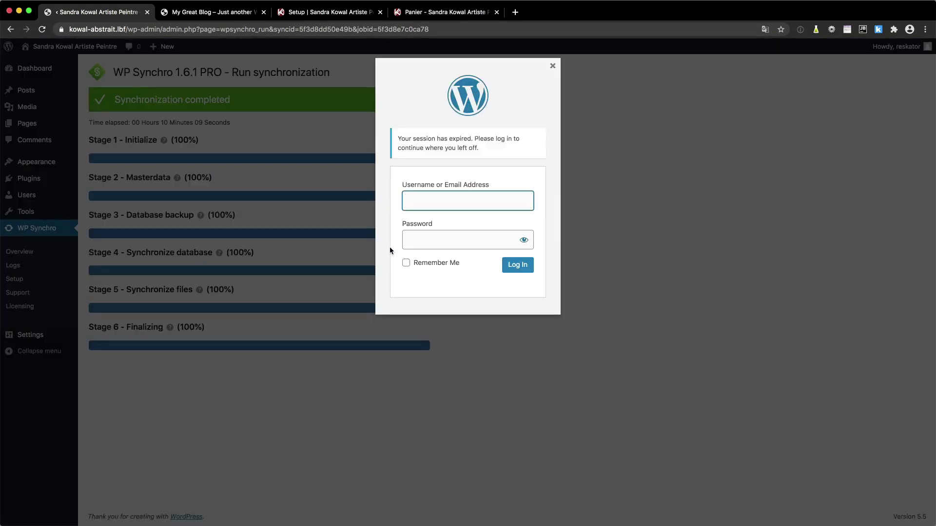
# Log back in to the local WordPress site with the account username and password
pyautogui.write('reskator')
pyautogui.press('Tab')
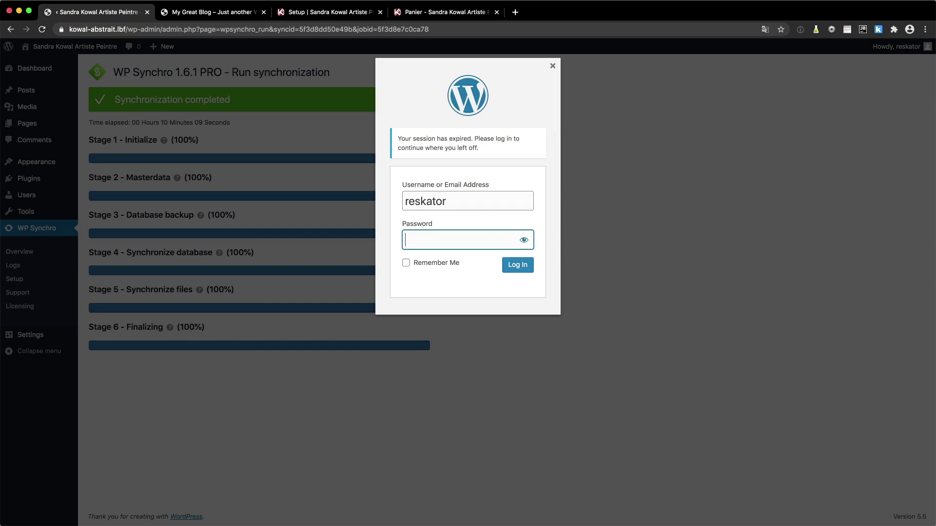
pyautogui.write('********')
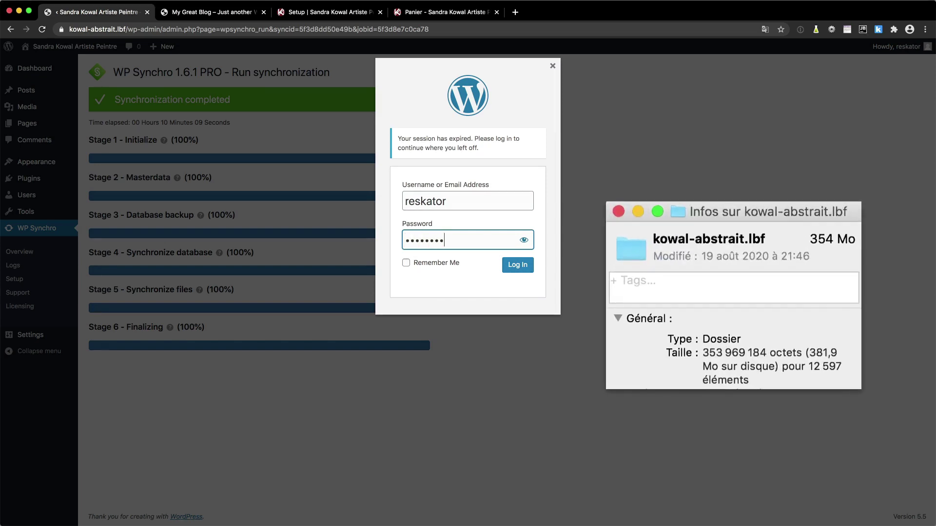
pyautogui.write('****')
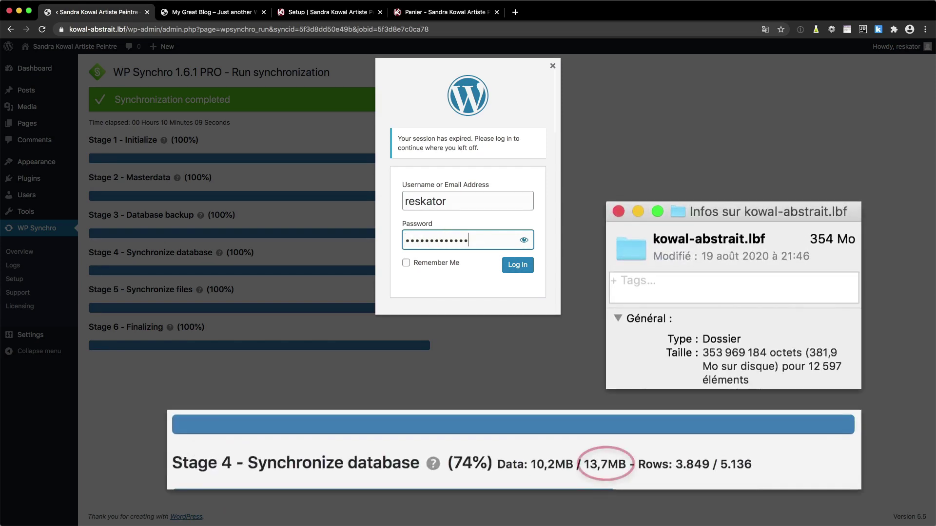
pyautogui.write('*********')
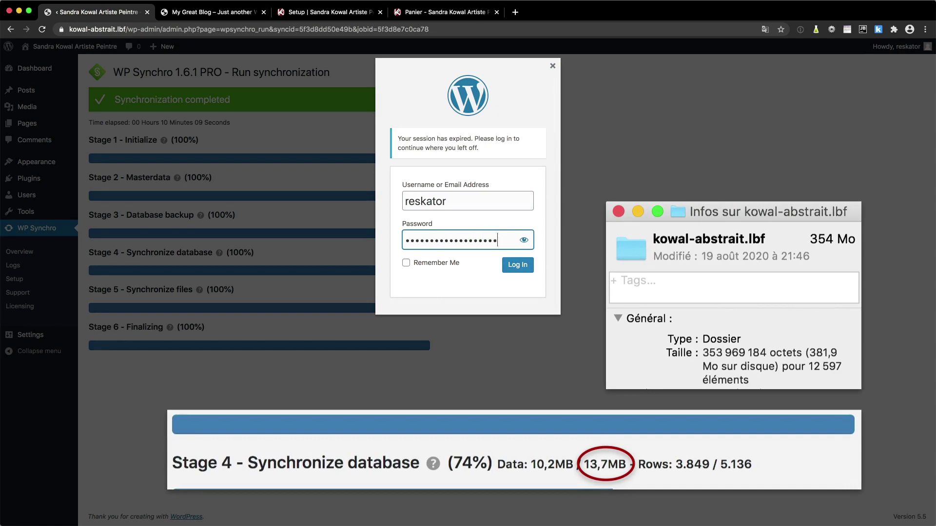
pyautogui.press('Tab')
pyautogui.press('Tab')
pyautogui.press('Tab')
pyautogui.press('Return')
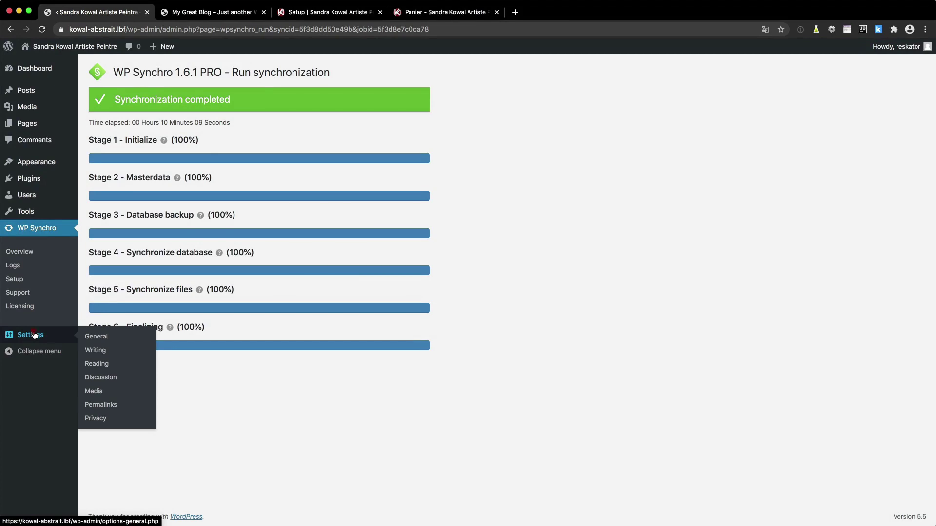
# Review the local site's general settings, including both site URLs, and browse its media library
pyautogui.click(34, 335)
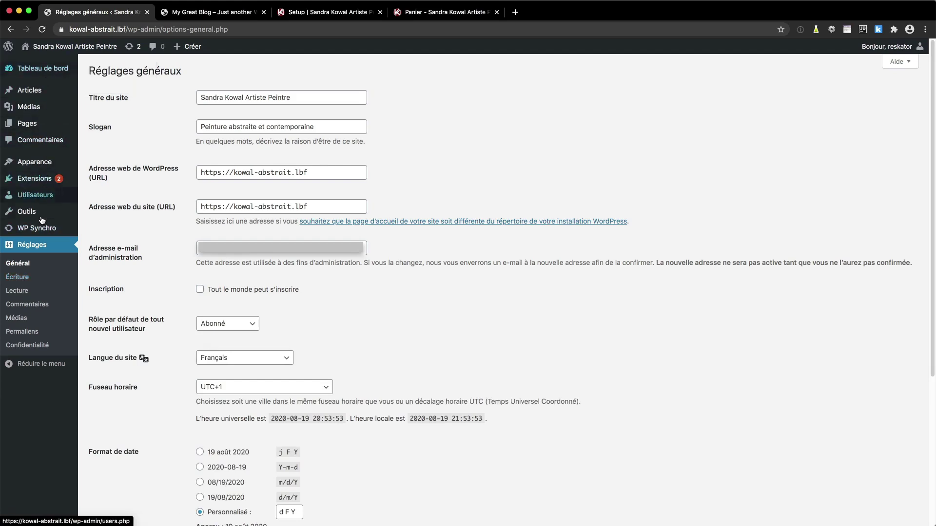
pyautogui.moveTo(42, 220)
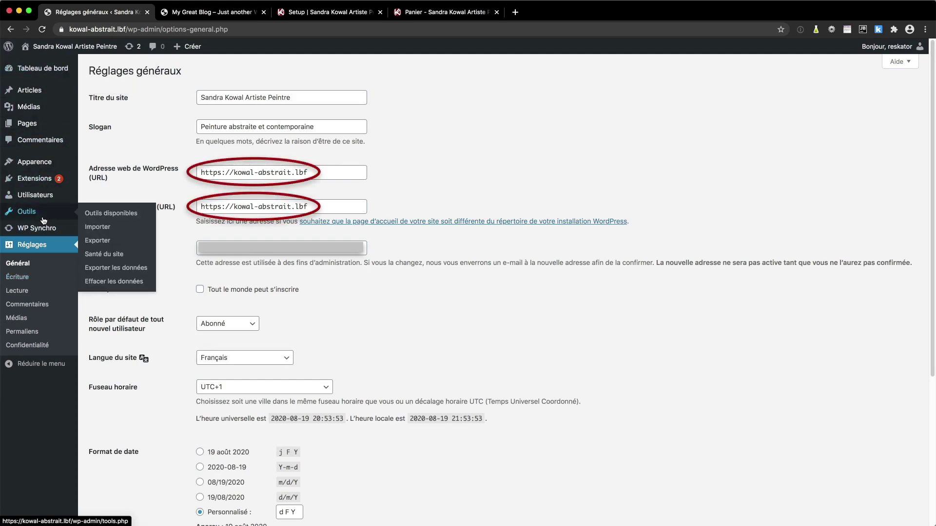
pyautogui.moveTo(34, 190)
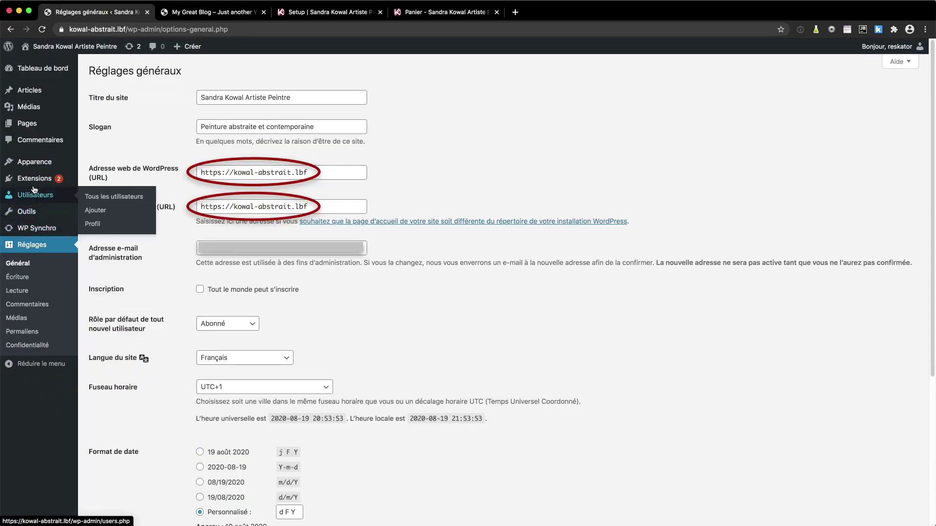
pyautogui.click(30, 111)
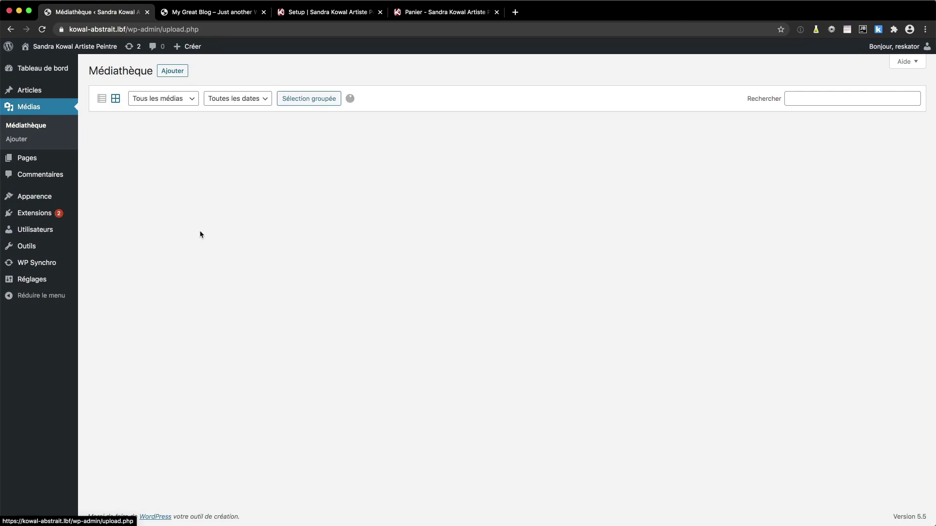
pyautogui.scroll(-6, 204, 239)
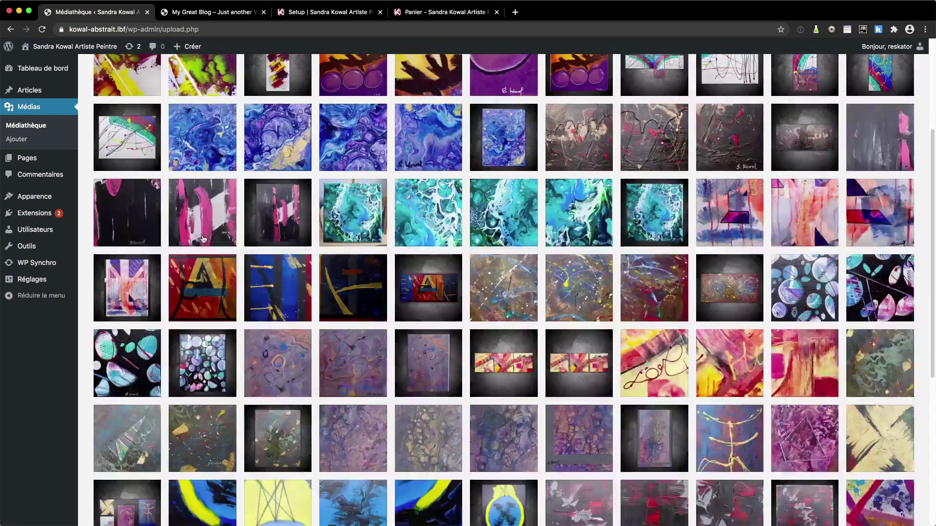
pyautogui.scroll(6, 203, 239)
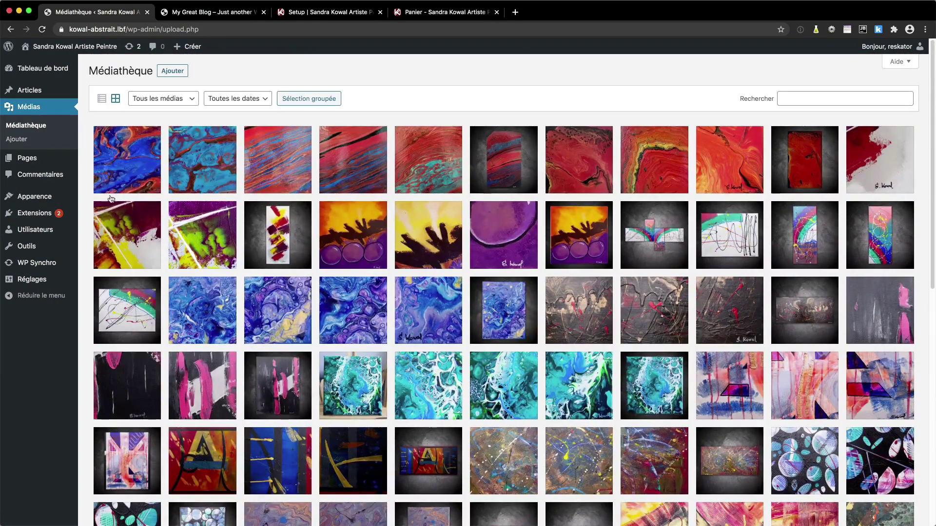
# Check the local site's page list and activate the Oxygen 3.5 RC 1 plugin
pyautogui.click(36, 164)
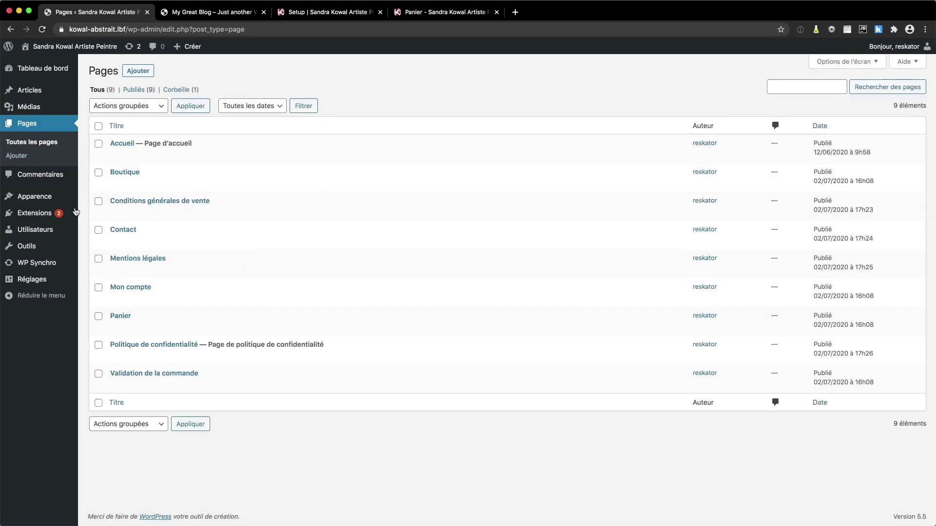
pyautogui.click(35, 216)
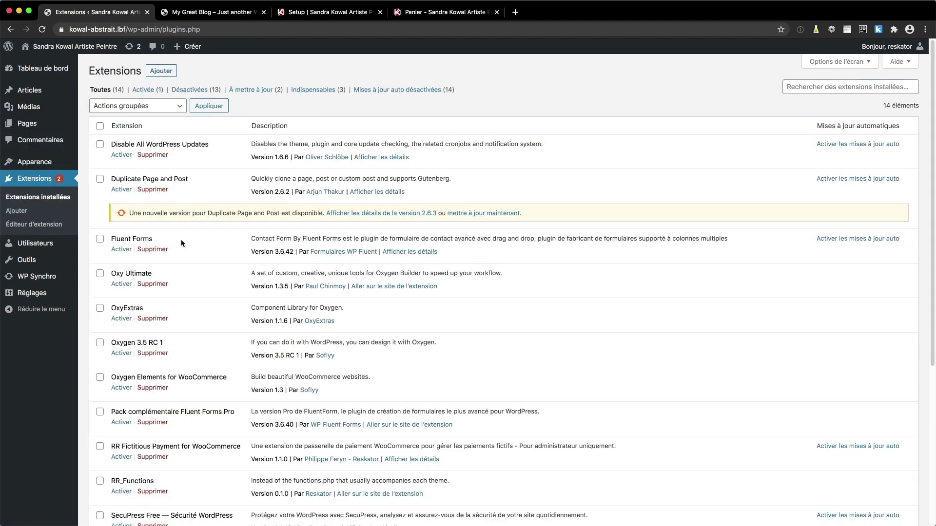
pyautogui.click(122, 354)
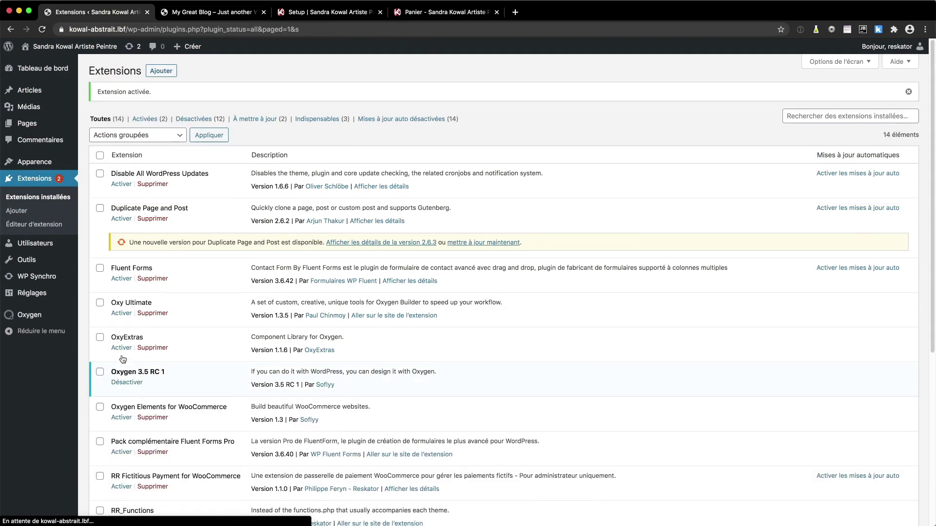
# Bulk-activate all the installed plugins except Duplicate Page and Post
pyautogui.click(100, 155)
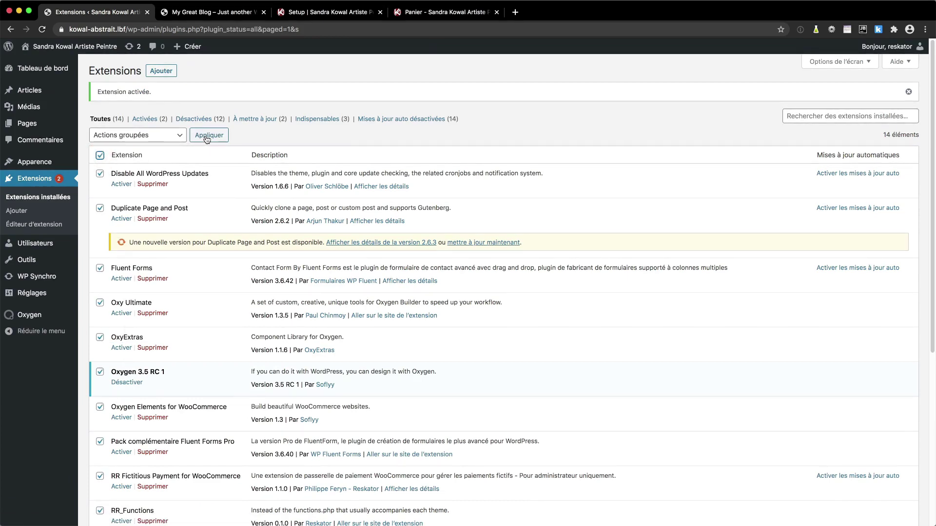
pyautogui.click(177, 137)
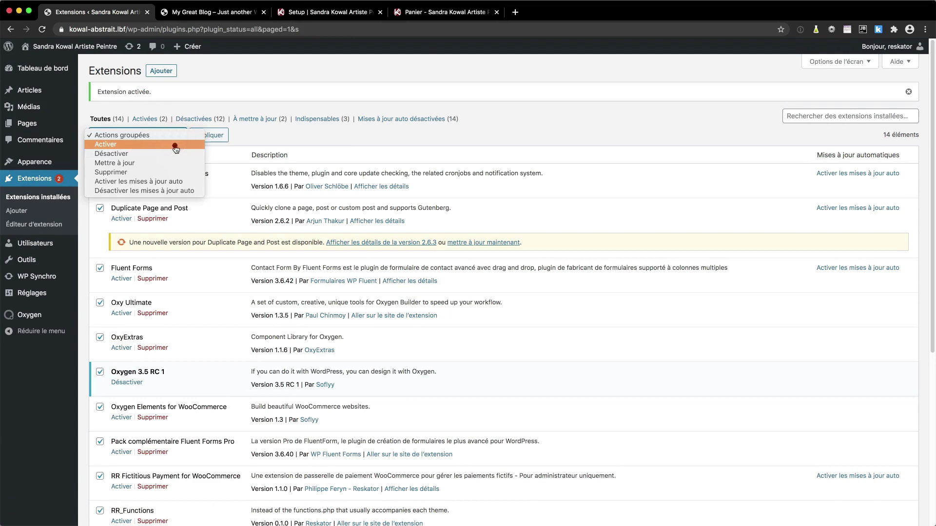
pyautogui.click(175, 146)
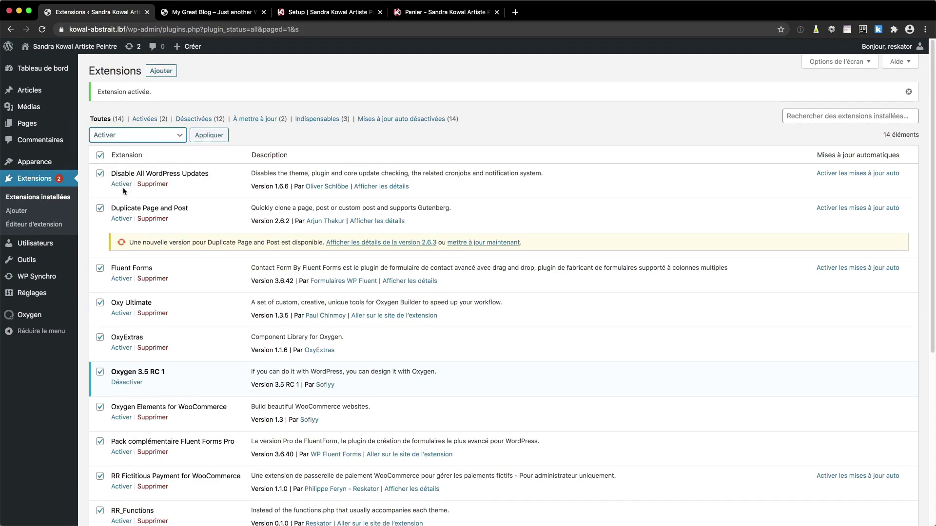
pyautogui.click(99, 209)
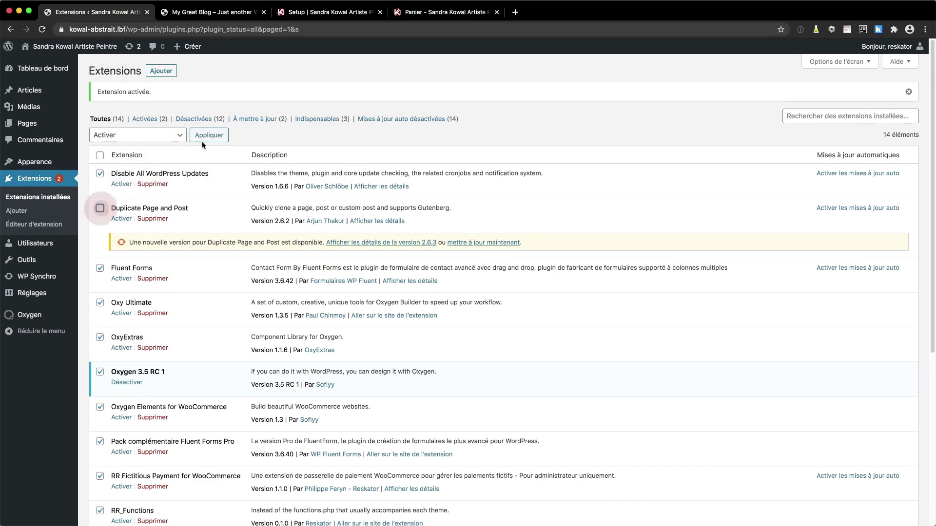
pyautogui.click(201, 137)
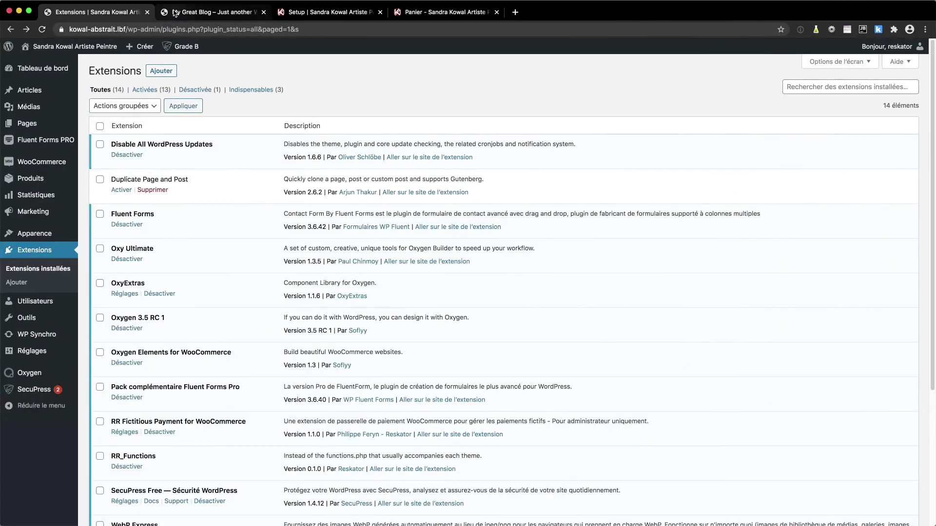
# Reload the local site's front end, dismiss the translation prompt and review the home page down to the contact form
pyautogui.click(175, 13)
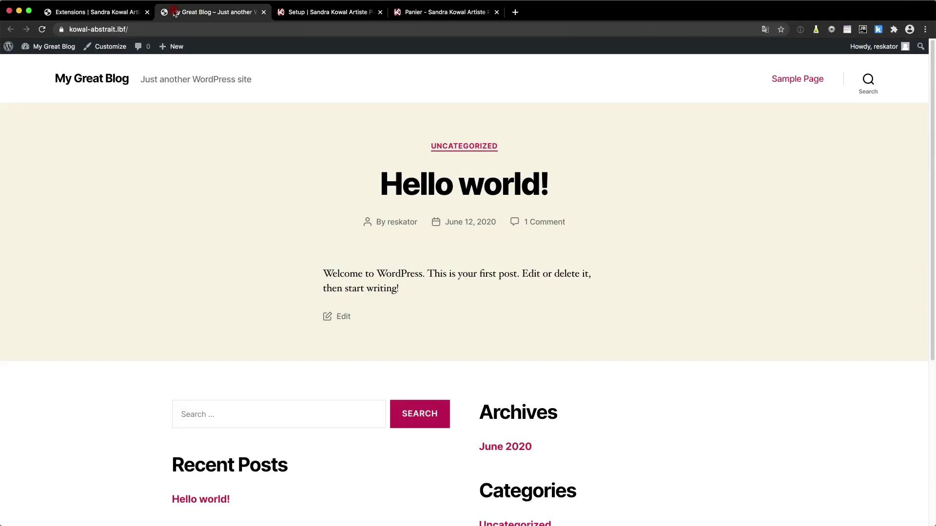
pyautogui.click(42, 30)
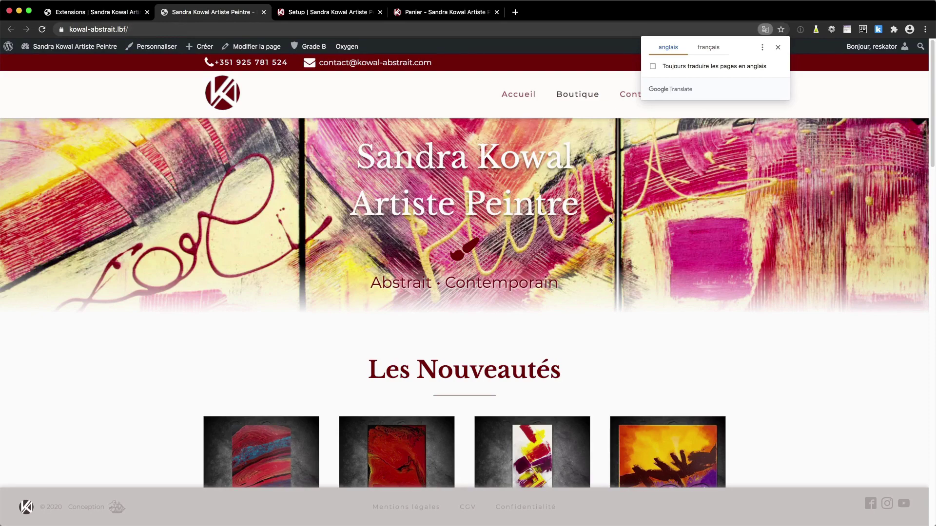
pyautogui.click(778, 46)
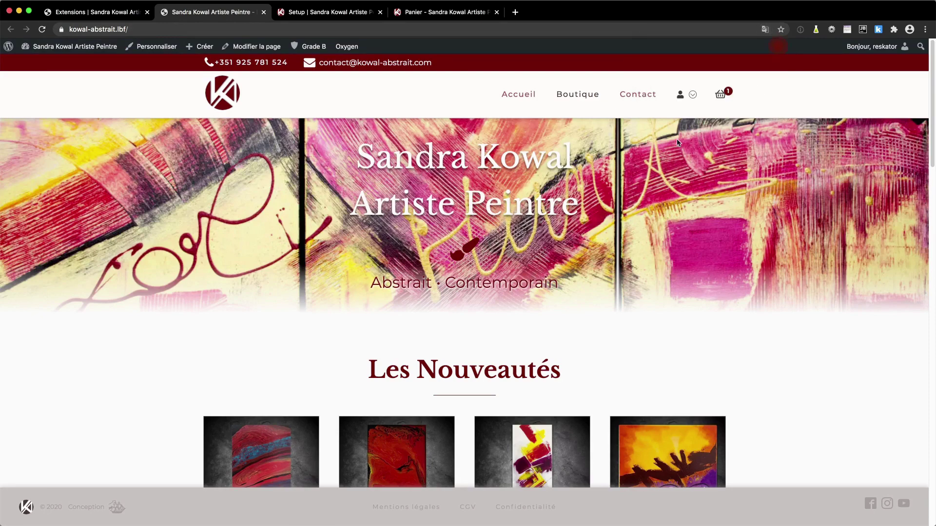
pyautogui.scroll(-15, 319, 211)
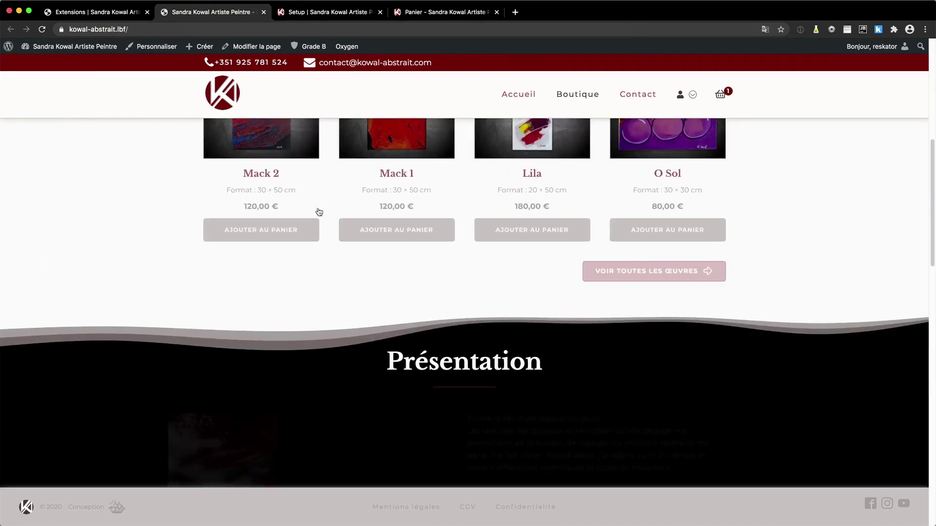
pyautogui.scroll(-8, 319, 212)
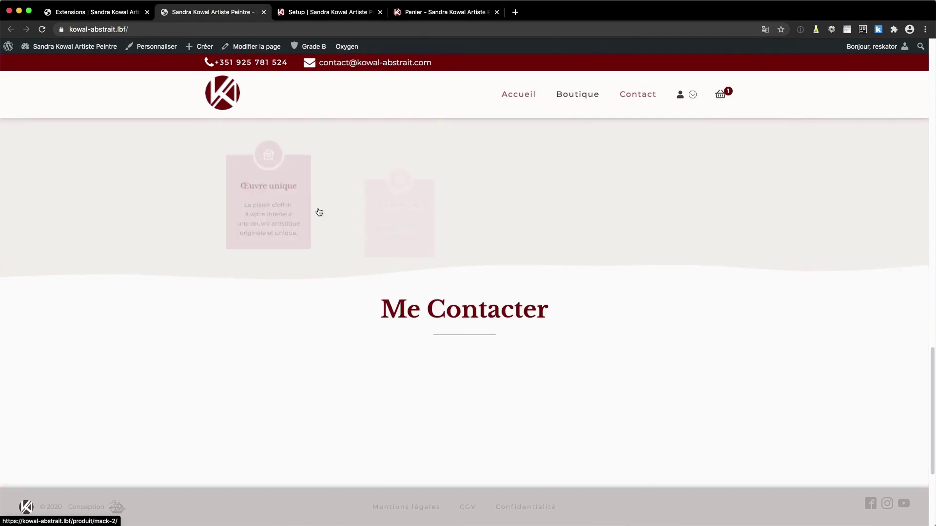
pyautogui.scroll(-4, 319, 211)
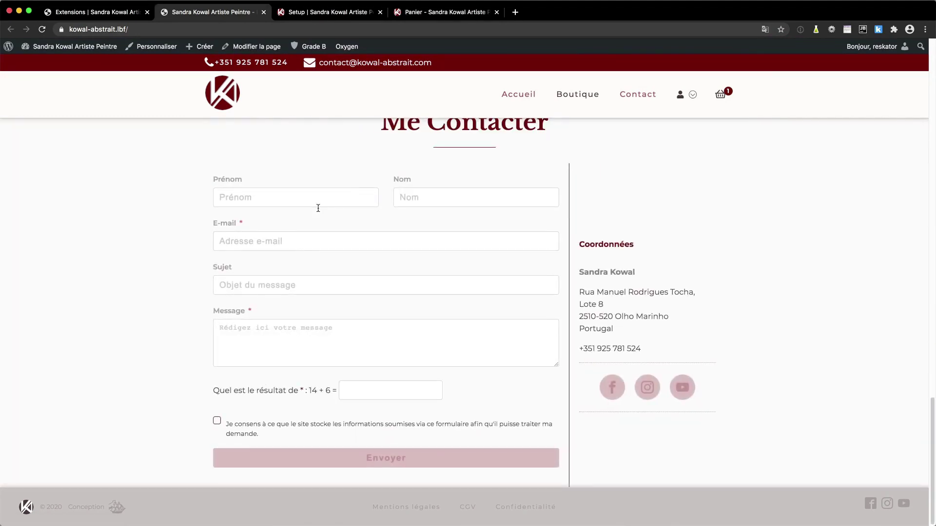
# Browse the Boutique product listing and review the A Mixtura product page, including its related products
pyautogui.click(560, 95)
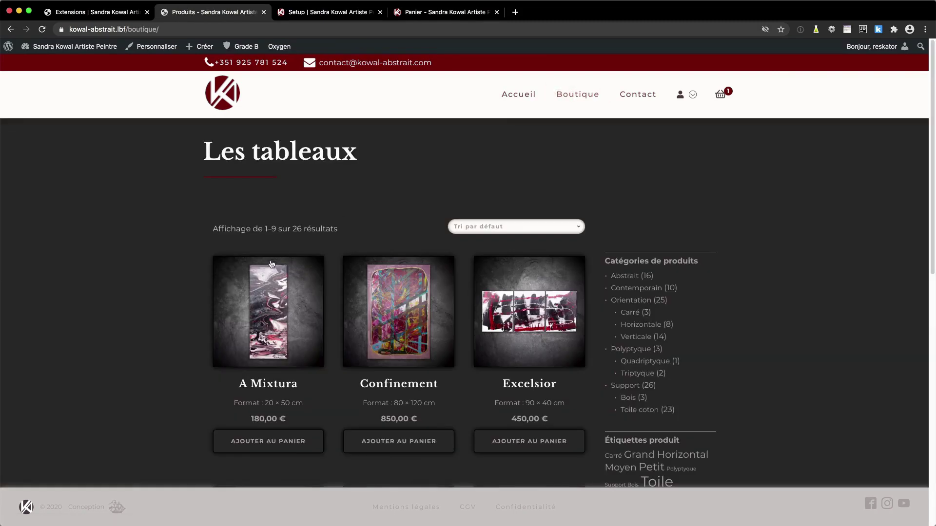
pyautogui.scroll(-10, 272, 264)
pyautogui.scroll(9, 266, 271)
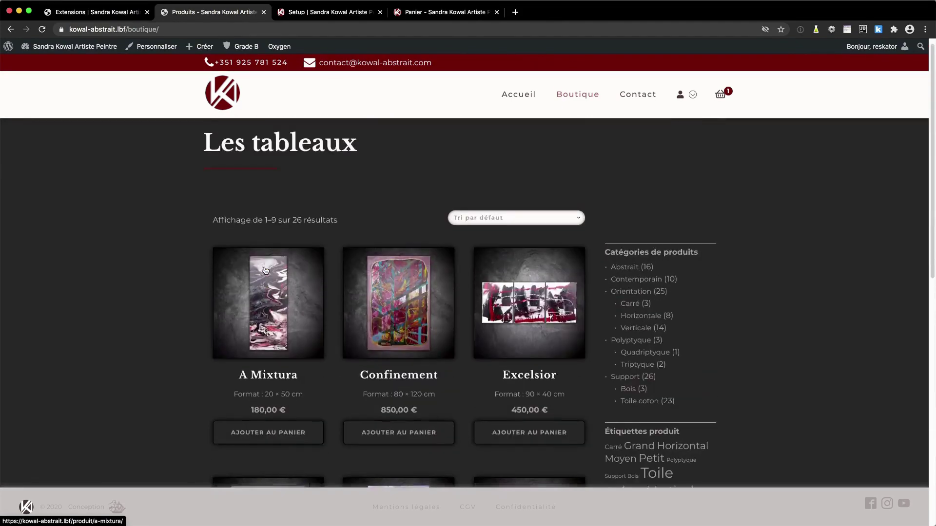
pyautogui.scroll(1, 266, 271)
pyautogui.click(265, 271)
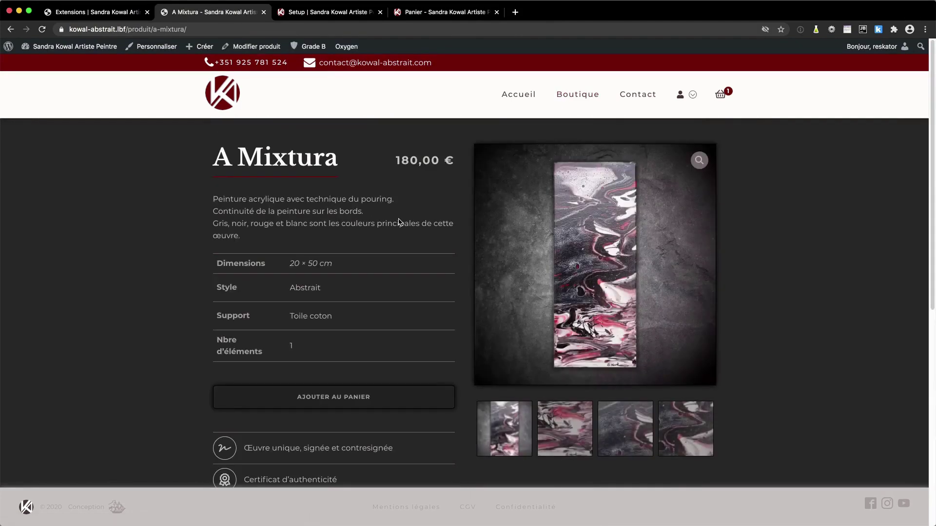
pyautogui.scroll(-6, 399, 223)
pyautogui.scroll(7, 399, 223)
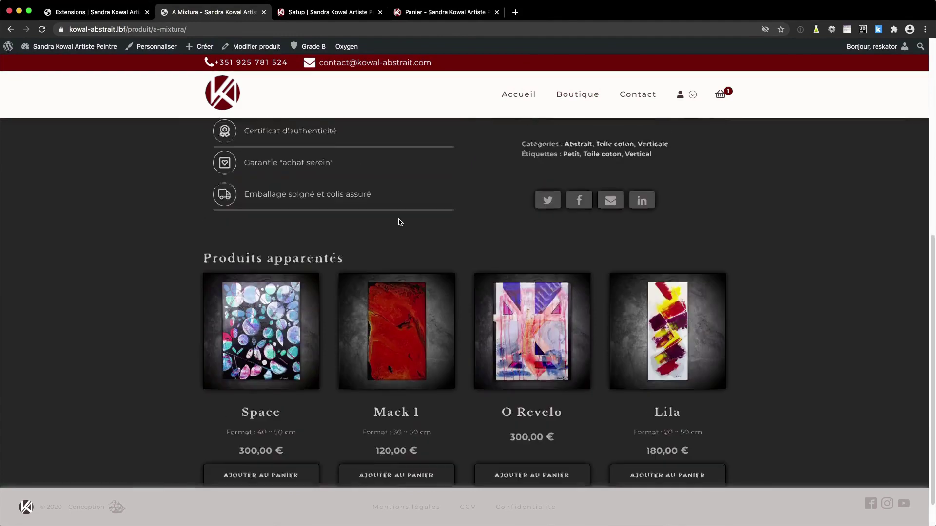
# Open the full cart page from the basket summary
pyautogui.moveTo(720, 94)
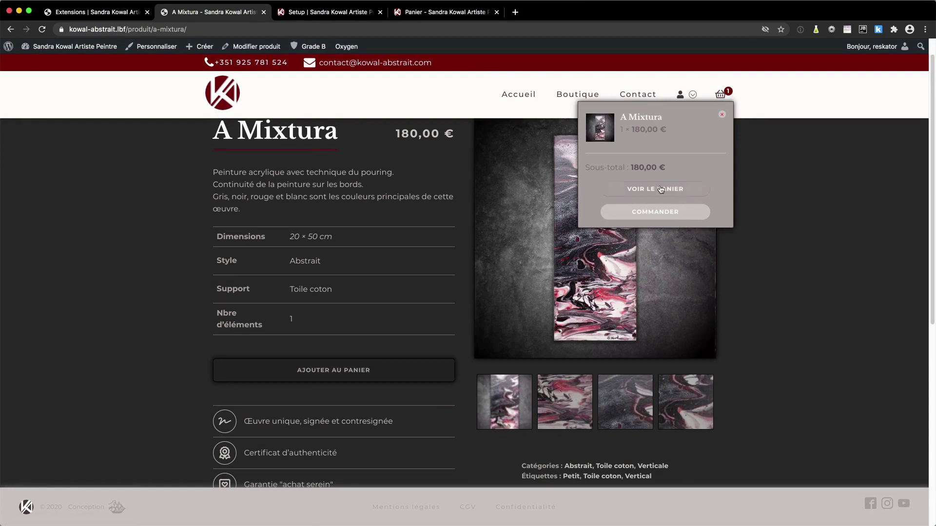
pyautogui.click(661, 189)
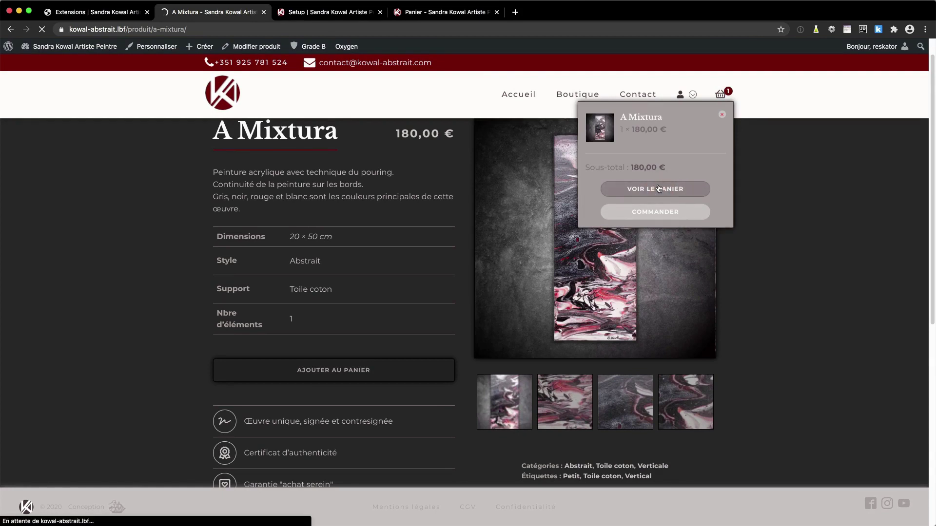